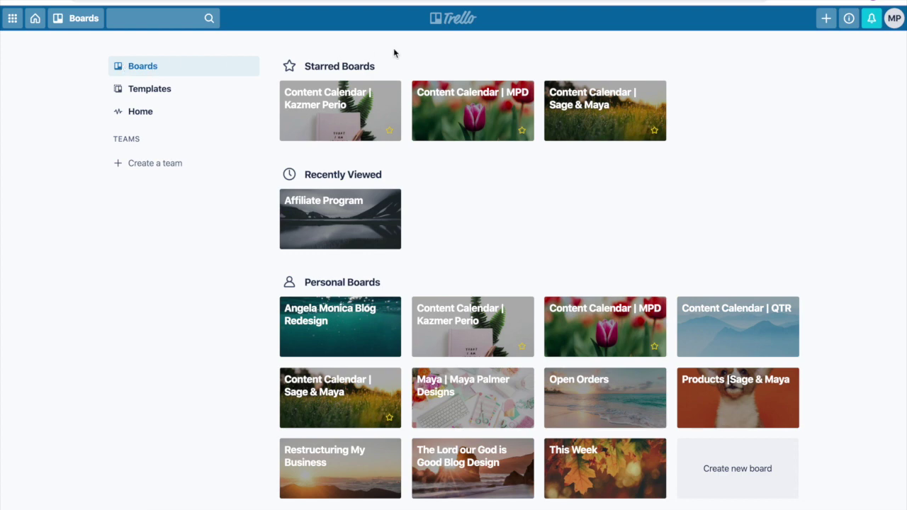
- Bring up the Create menu from the top bar on the boards page
click(826, 25)
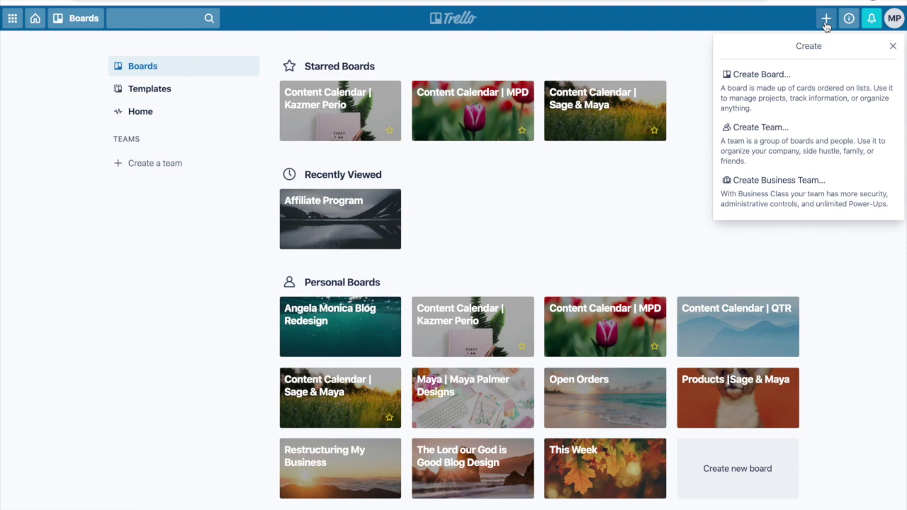
- Start a new board titled 'Sample Content Calendar' with Public visibility
click(815, 94)
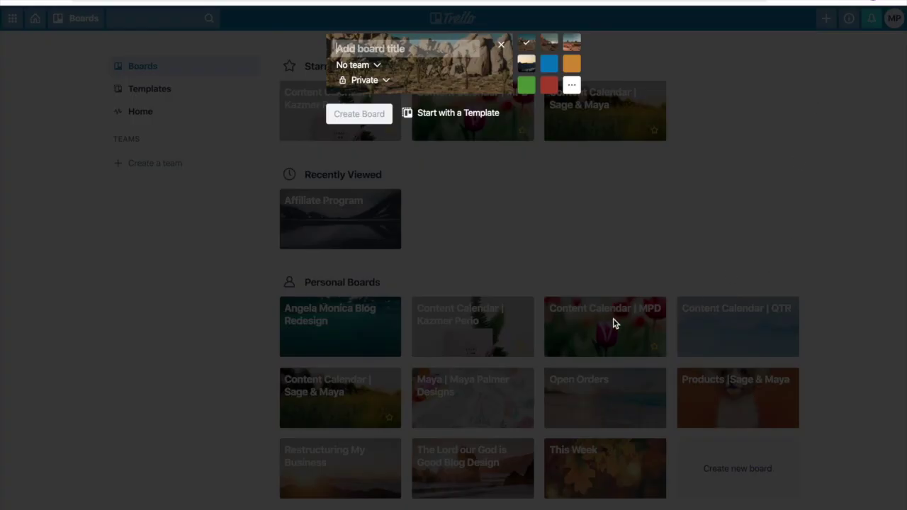
text(Sam)
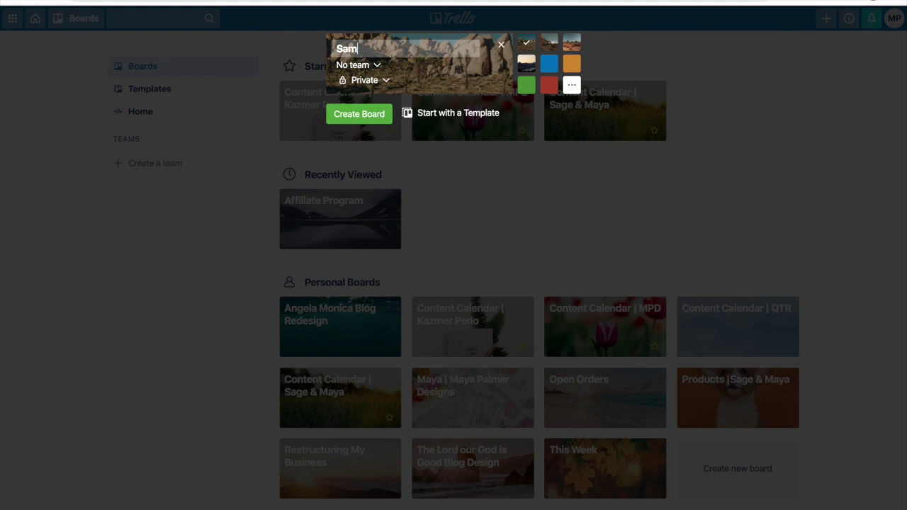
text(ple Con)
text(tent C)
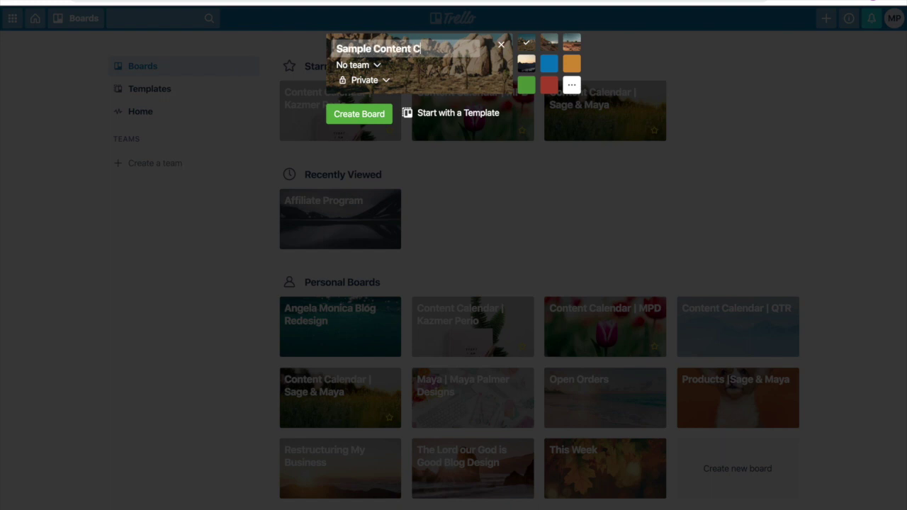
text(alendar)
click(371, 81)
click(373, 146)
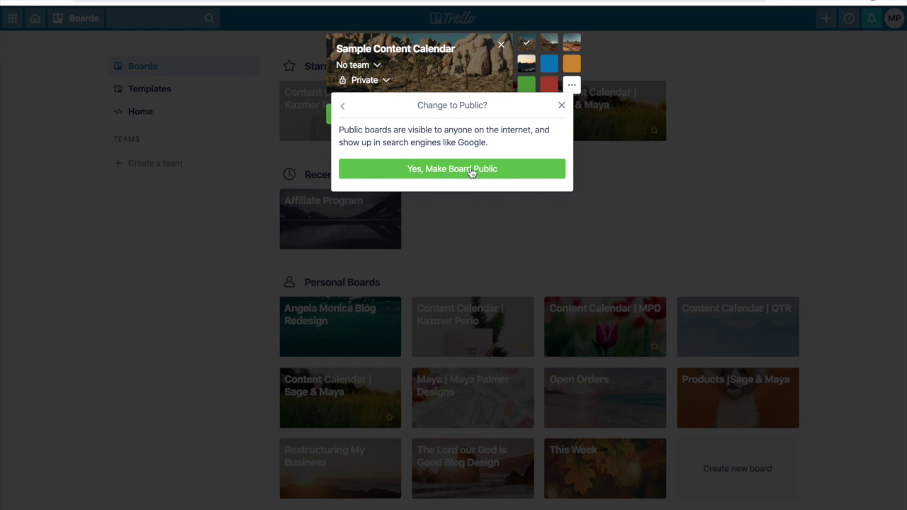
click(478, 171)
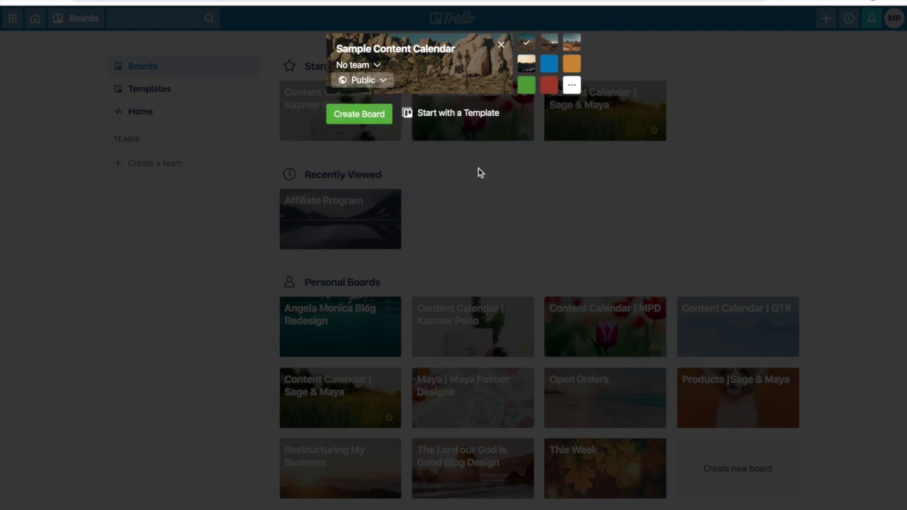
- Give the board a pink roses photo background from a 'flowers' search and create it
click(571, 85)
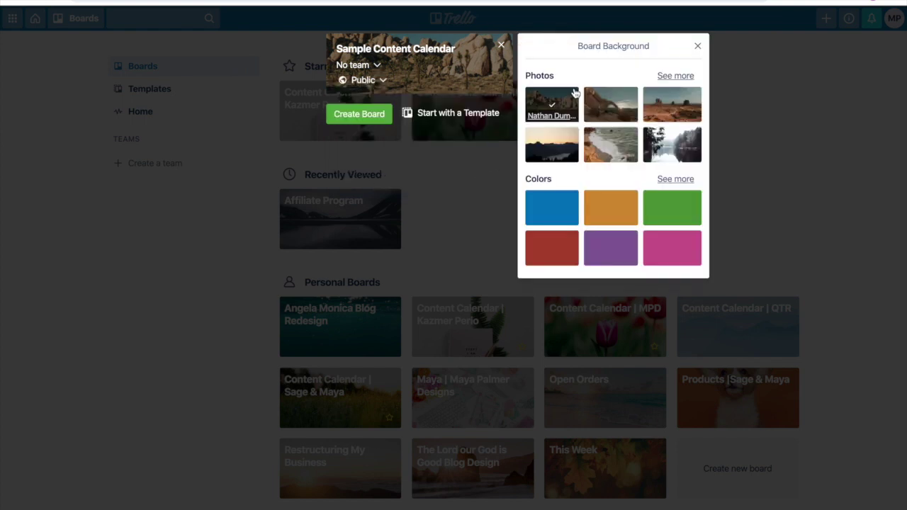
click(674, 76)
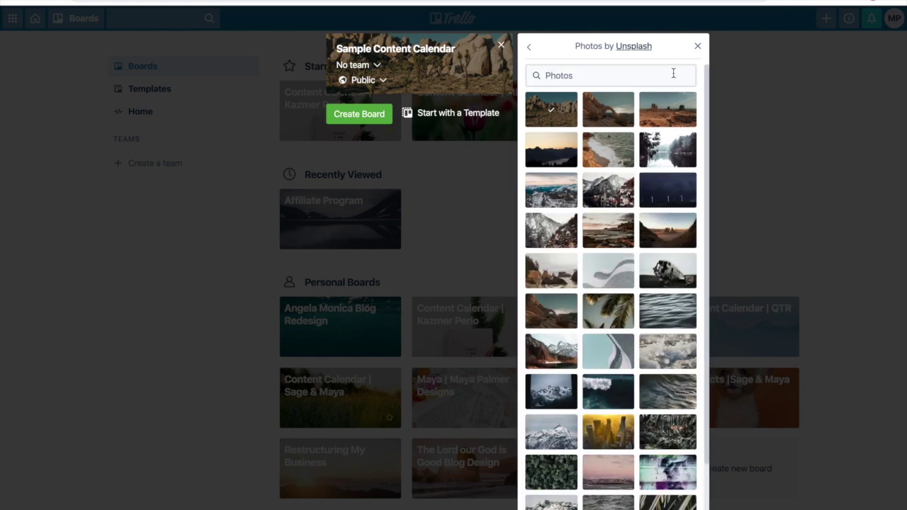
text(flo)
text(wers)
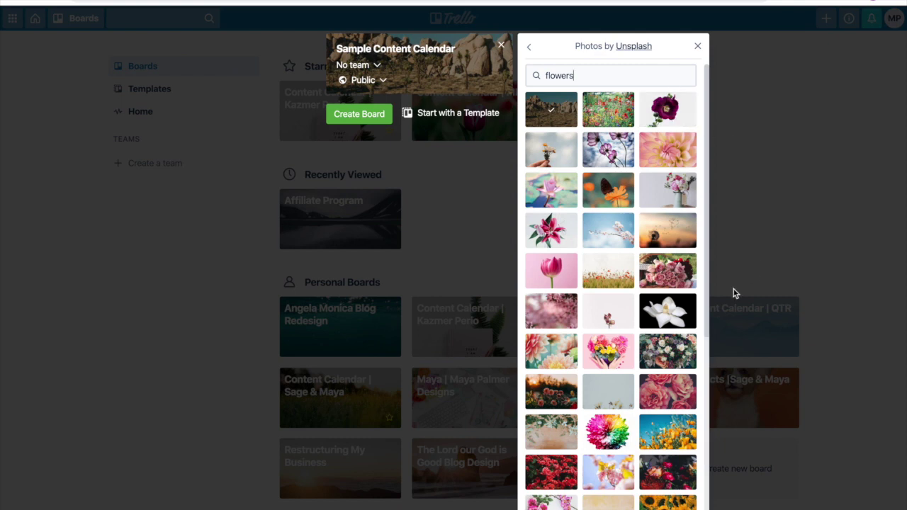
click(665, 402)
click(357, 115)
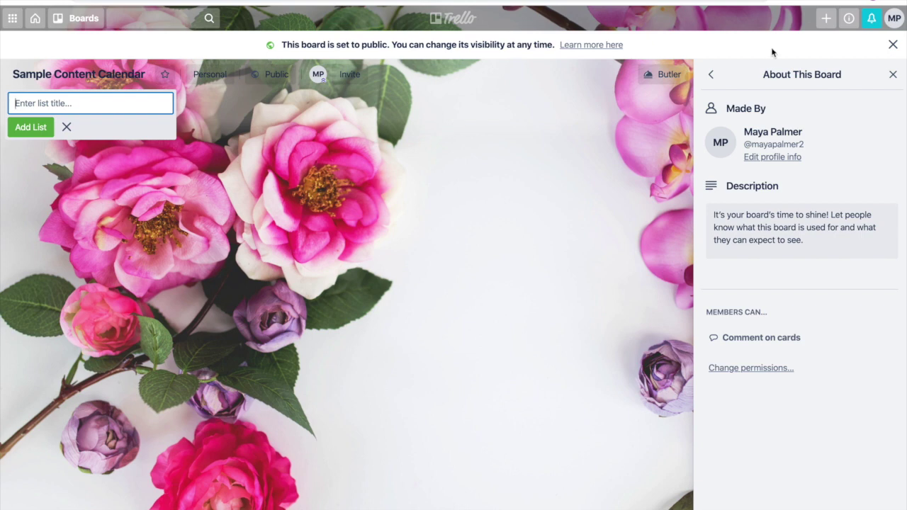
- Dismiss the public notice and About panel, then add the list 'This Month's Plan'
click(893, 44)
click(893, 47)
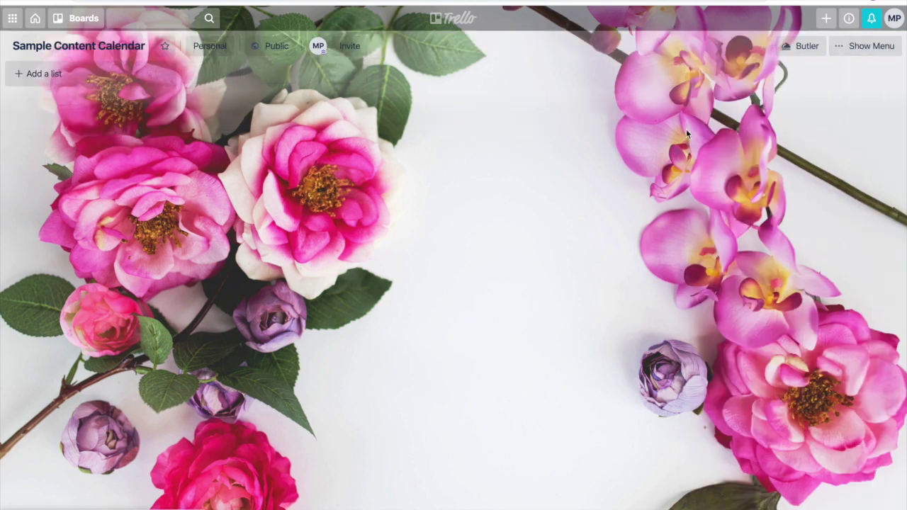
click(28, 74)
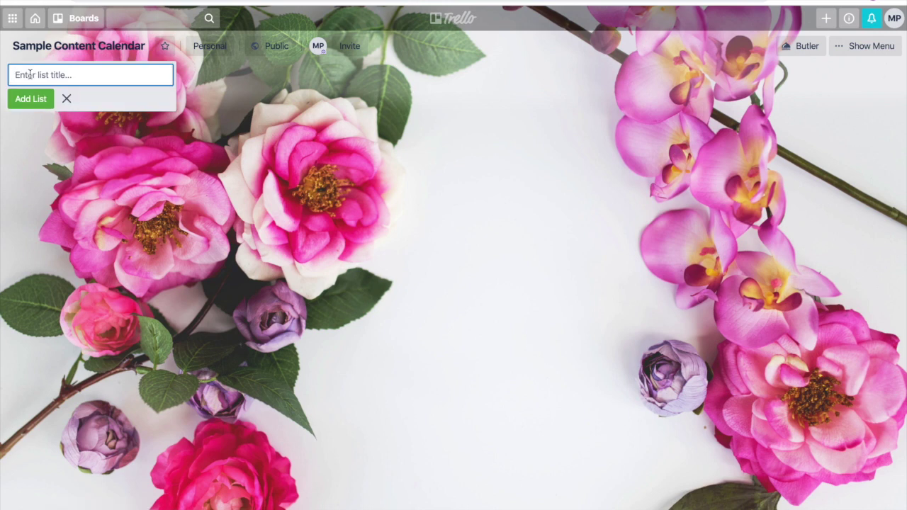
text(This)
text( Month')
text(s Plan)
key(Return)
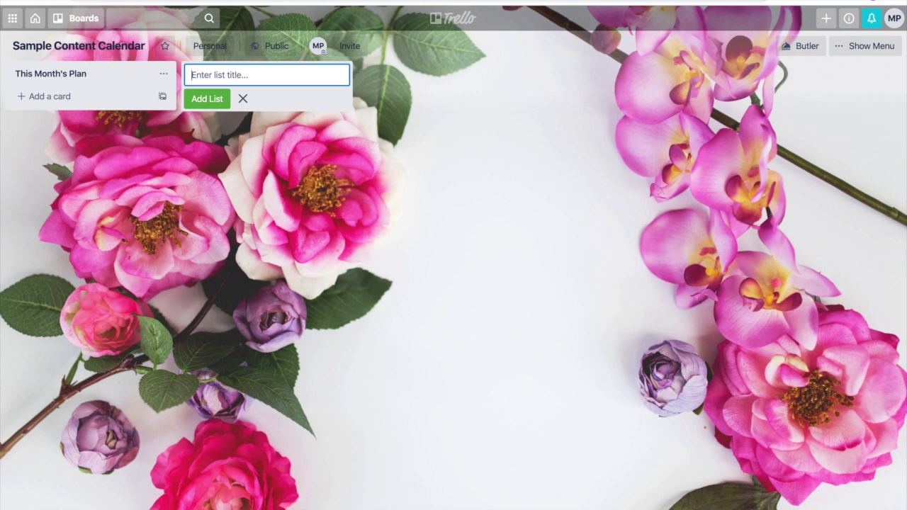
- Add lists 'Important Events for This Month', 'Create' and 'Scheduled'
text(Importan)
text(t Events )
text(for Th)
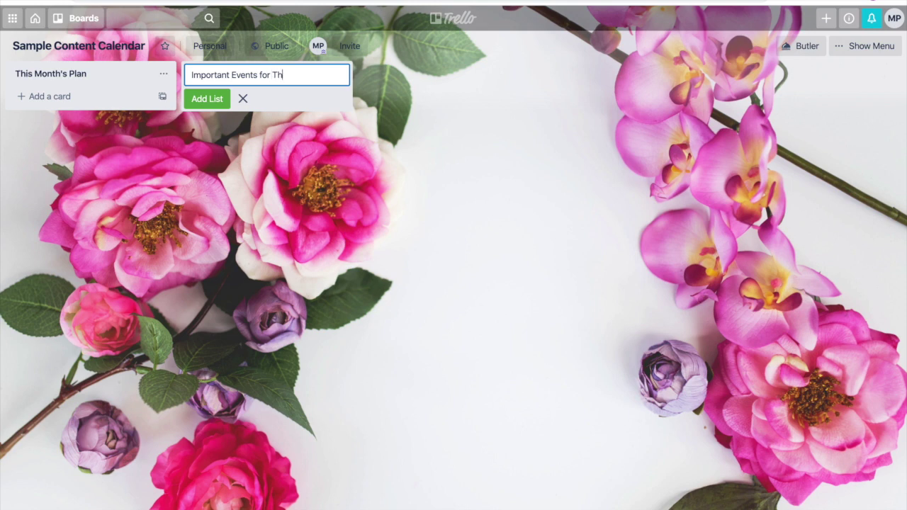
text(is Month)
key(Return)
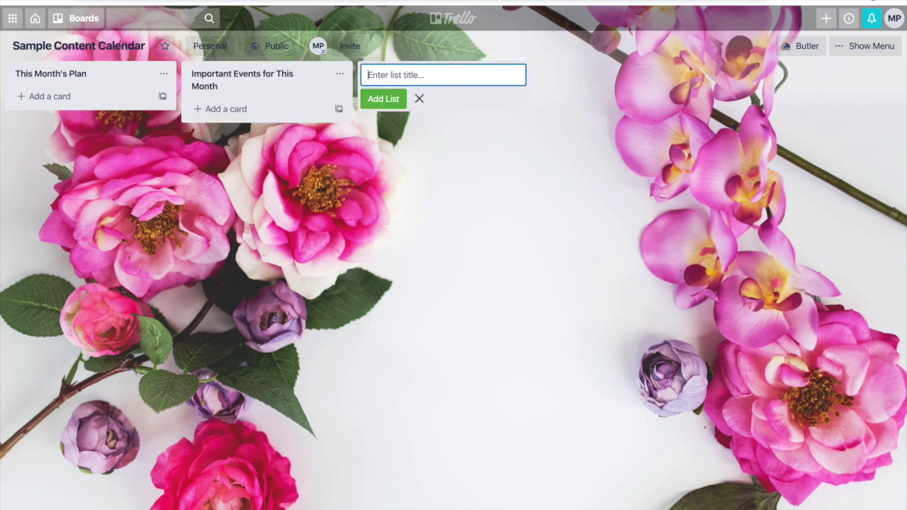
text(Create)
key(Return)
text(Scheduled)
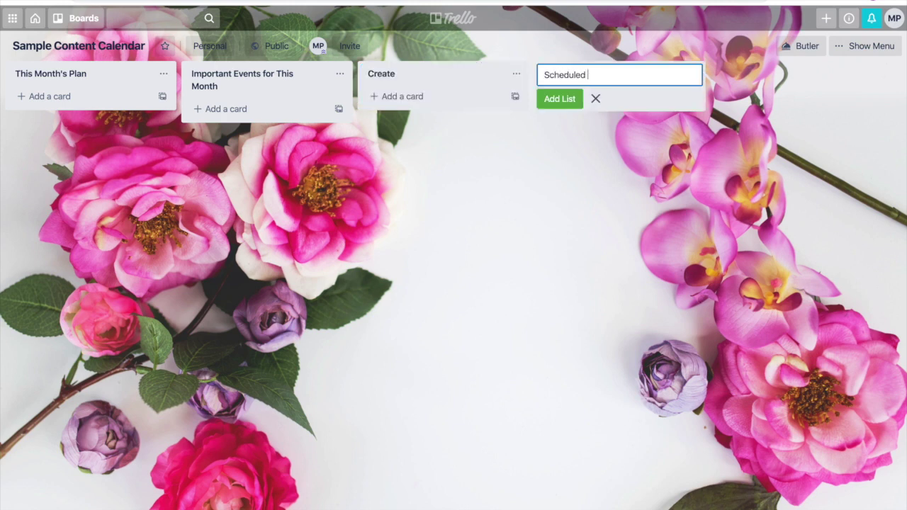
key(Return)
- Add lists 'DONE!', 'Ideas' and 'Past Content Calendars', then close the list composer
text(DONE)
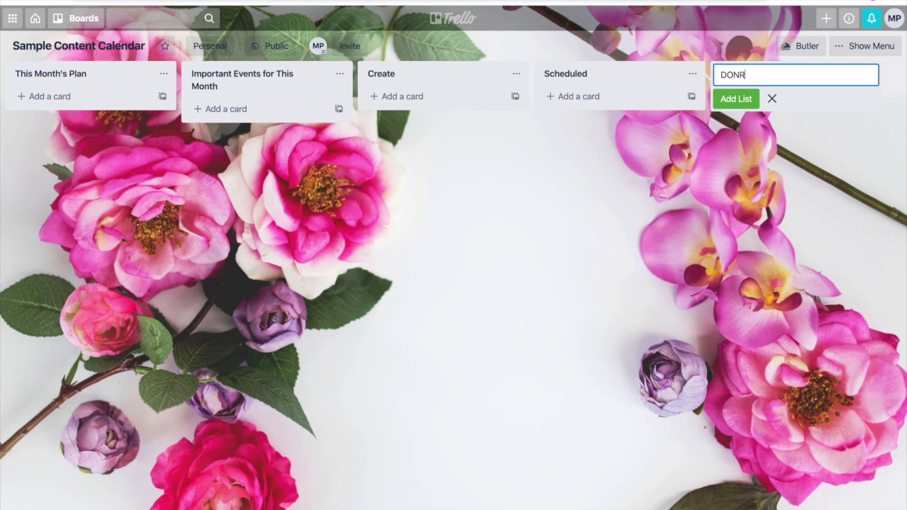
text(!)
key(Return)
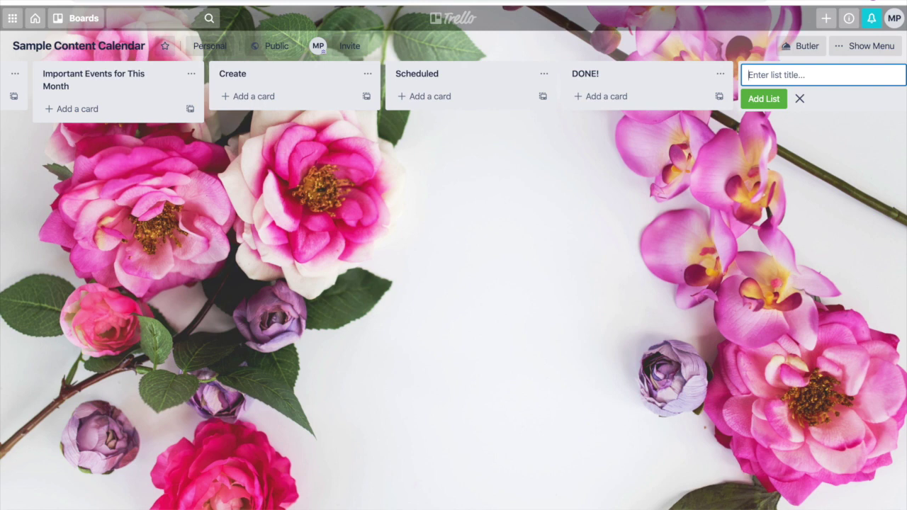
text(Id)
text(eas)
key(Return)
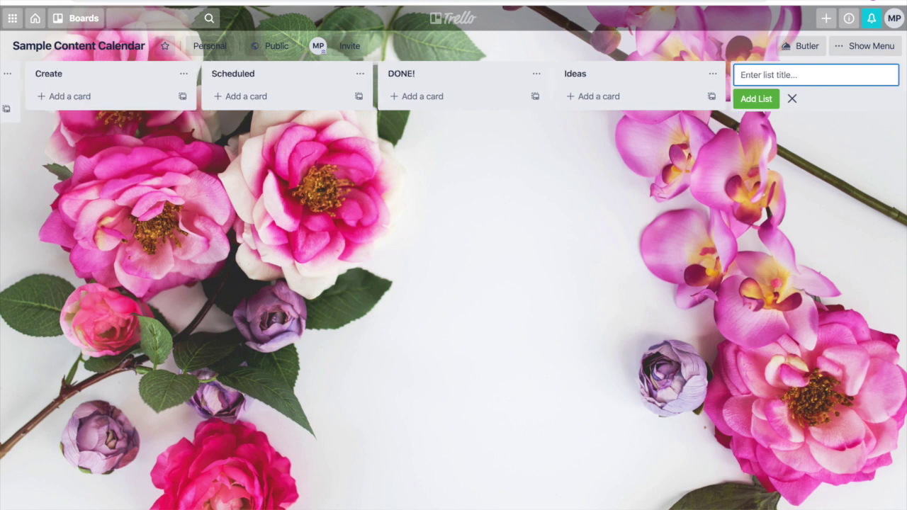
text(Past )
text(Co)
text(ntent Cale)
text(ndars)
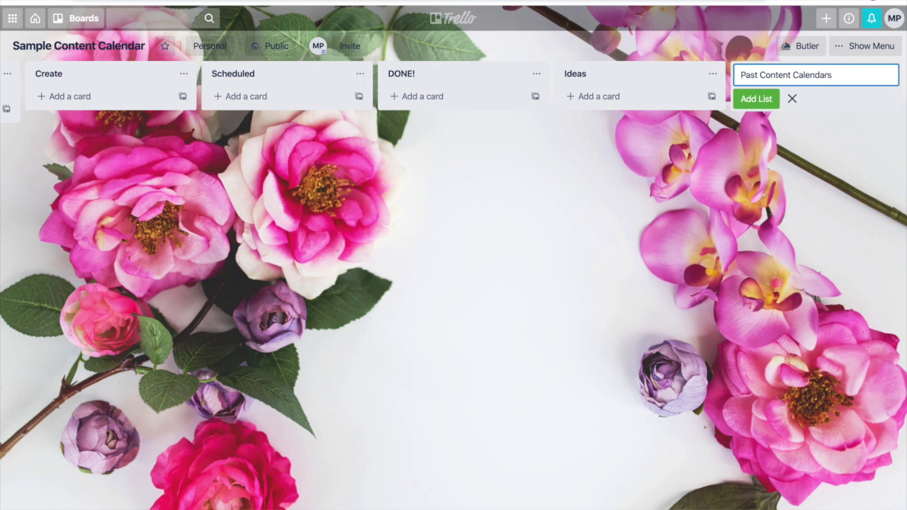
key(Return)
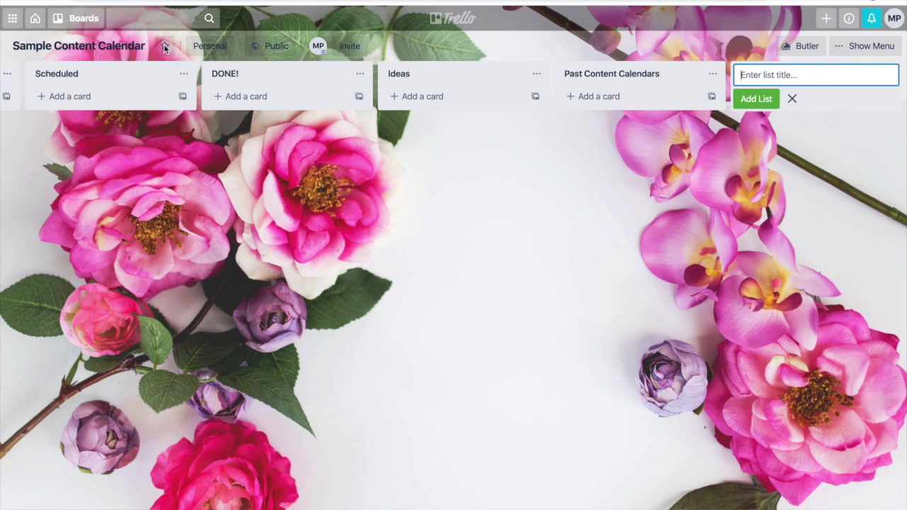
click(792, 99)
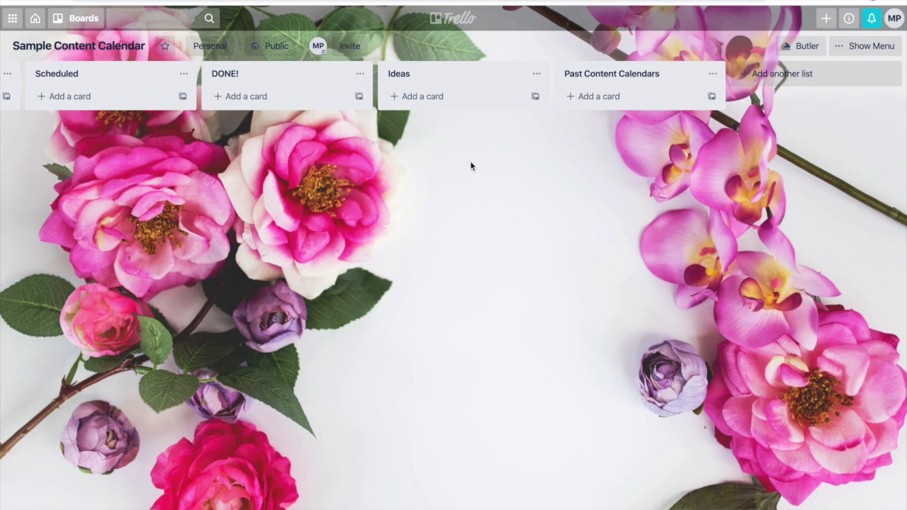
scroll(470, 165, left, 5)
scroll(470, 165, left, 3)
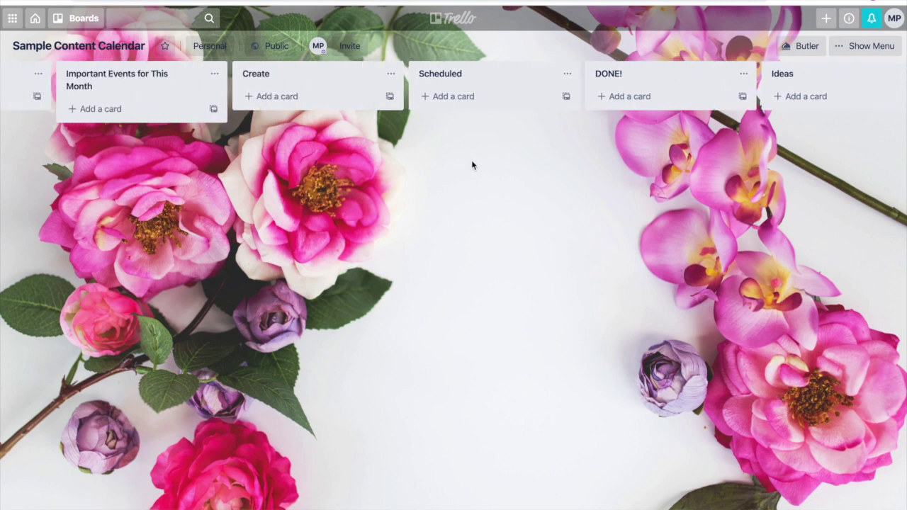
scroll(478, 162, left, 2)
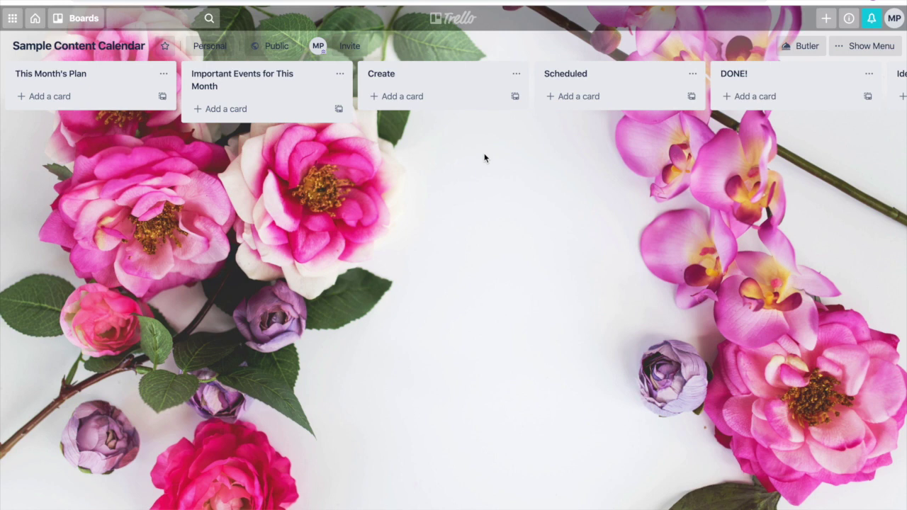
click(866, 45)
- Enable the Calendar Power-Up on the board from the Power-Ups catalogue
click(713, 51)
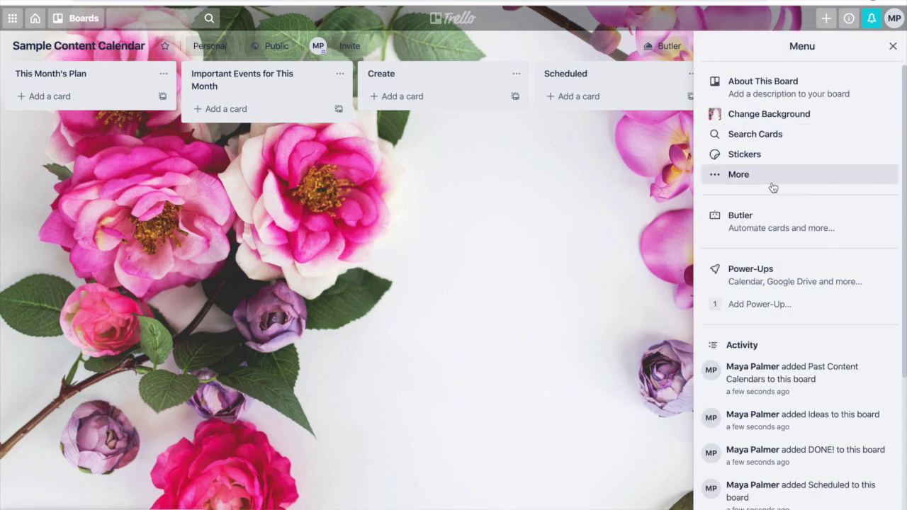
click(751, 270)
text(C)
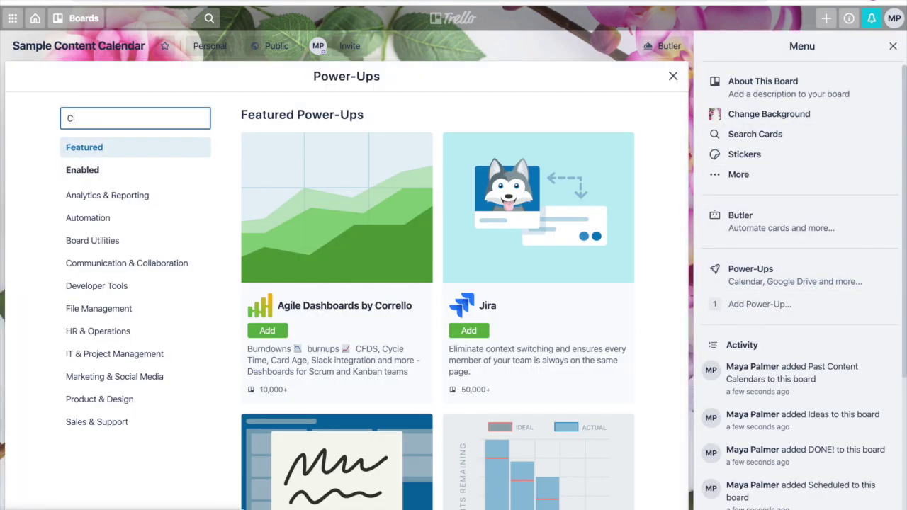
text(al)
key(BackSpace)
click(272, 153)
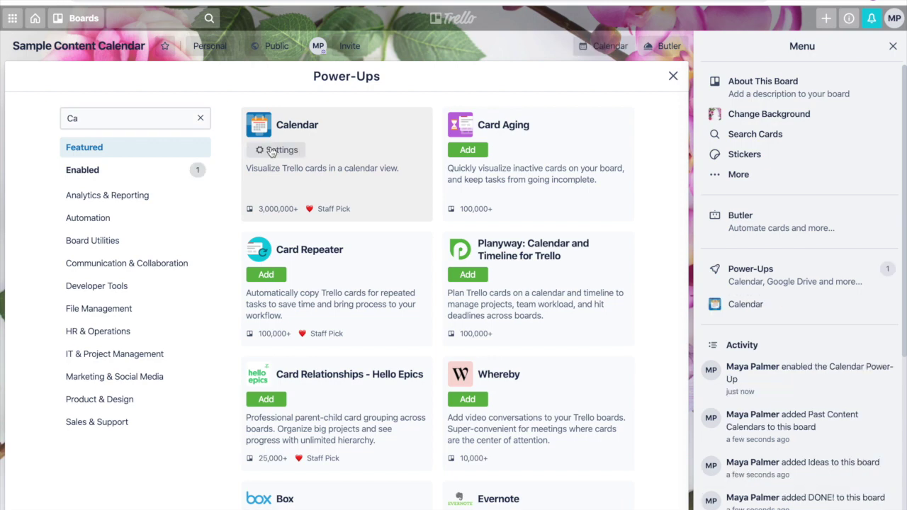
click(674, 76)
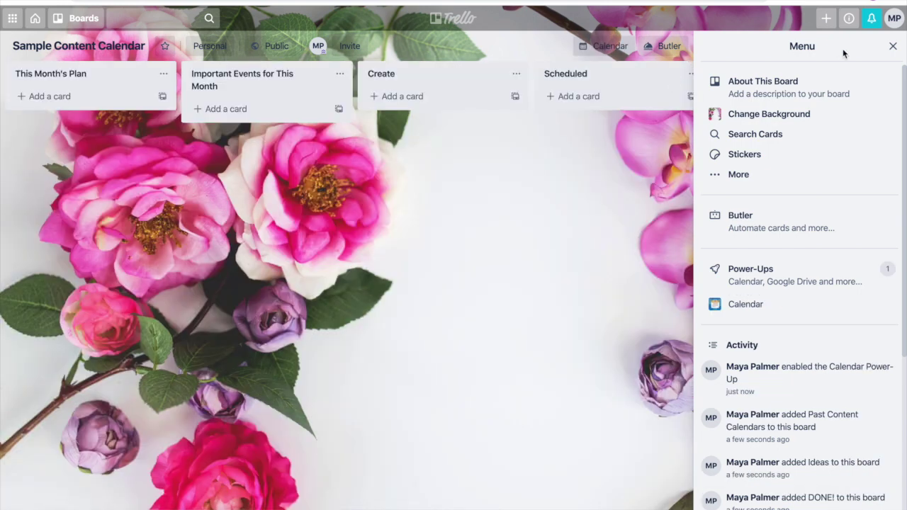
- Close the side menu and briefly check the calendar view before returning to the lists
click(892, 46)
click(748, 48)
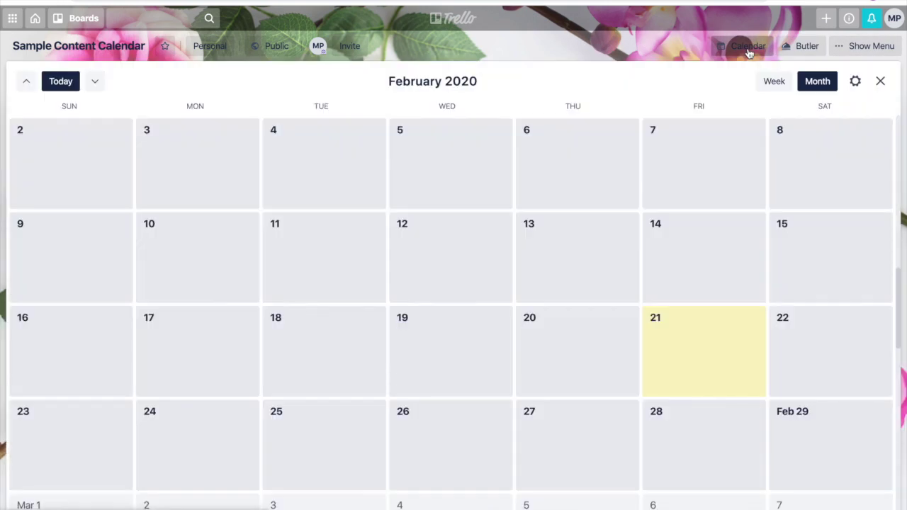
click(748, 48)
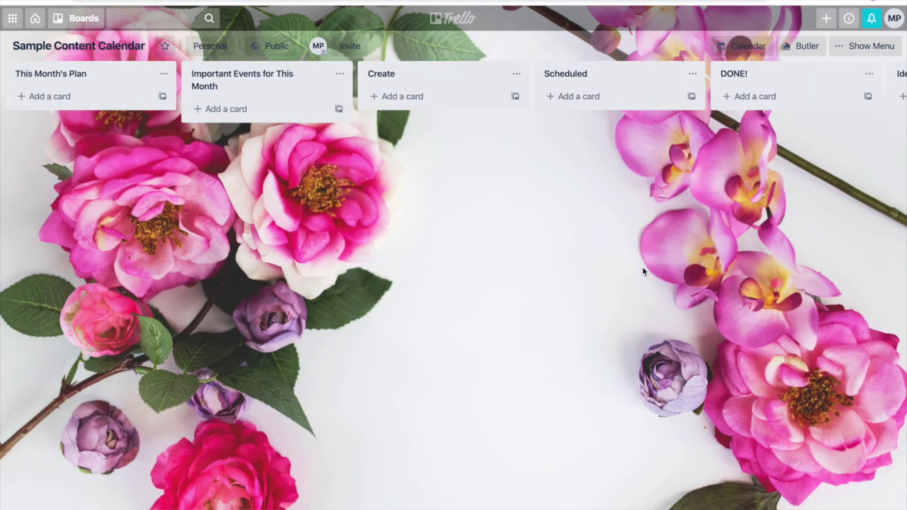
click(41, 97)
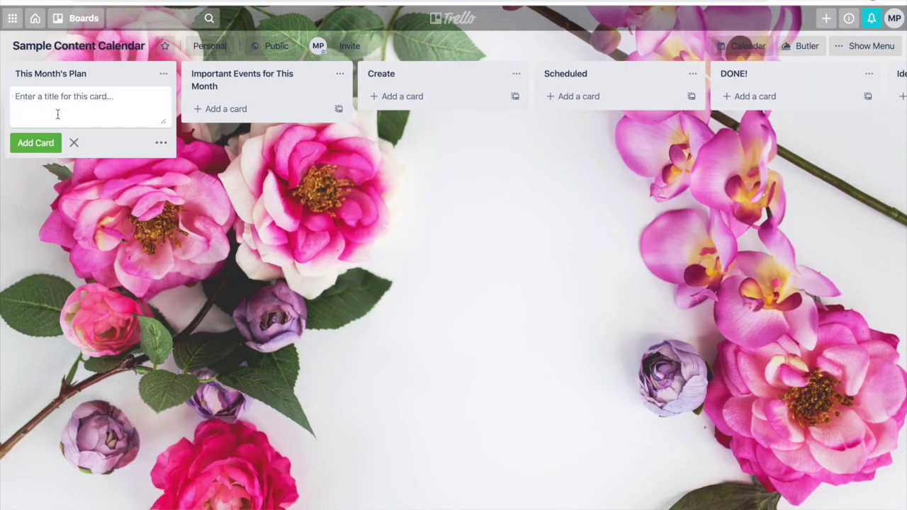
- Add cards 'Theme: Growth' and 'Service Focus: Website Rebranding' to This Month's Plan
text(Theme)
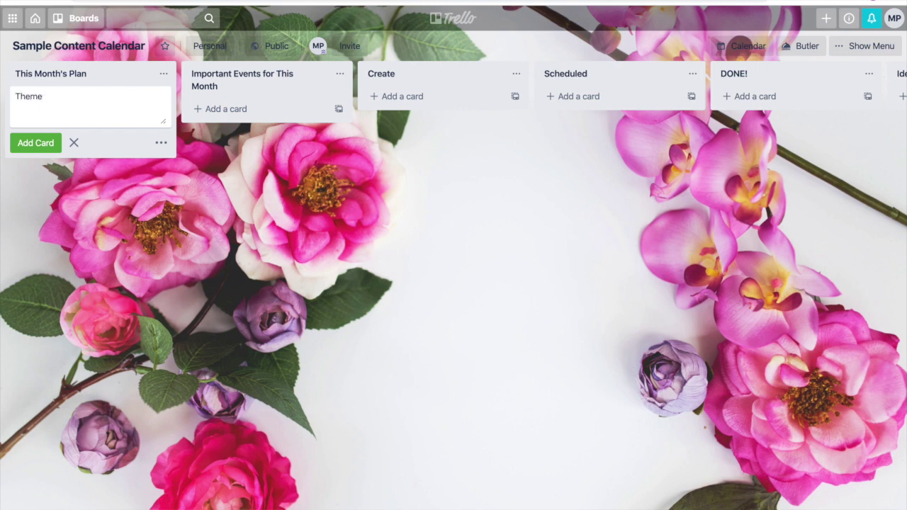
text(: Growth)
key(Return)
text(Service)
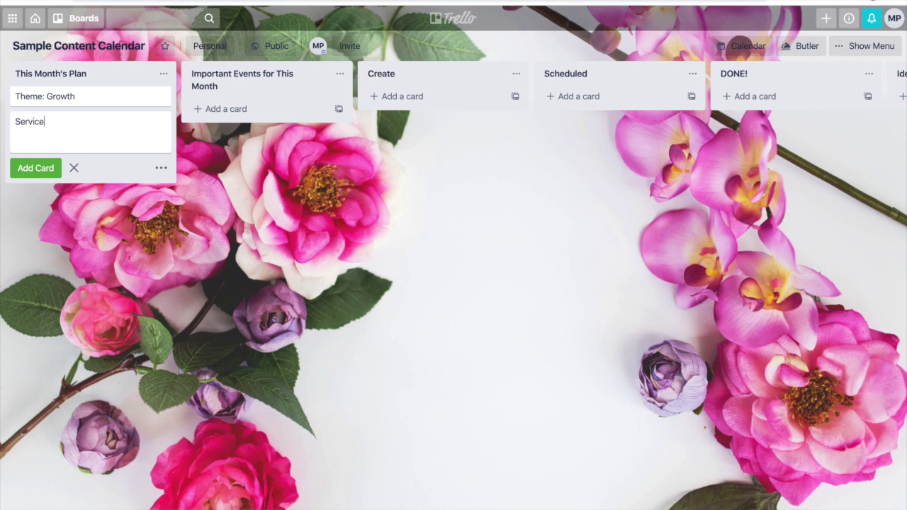
text( Focus: Website Rebr)
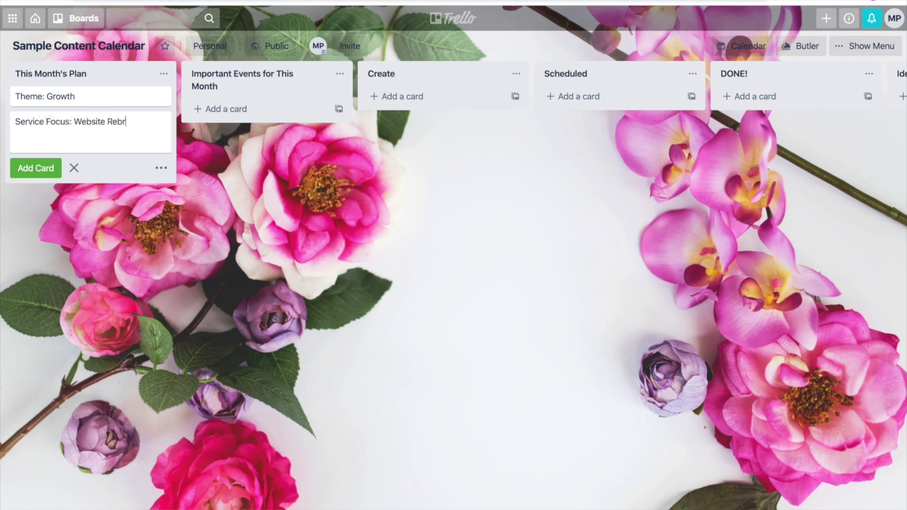
text(anding)
click(31, 229)
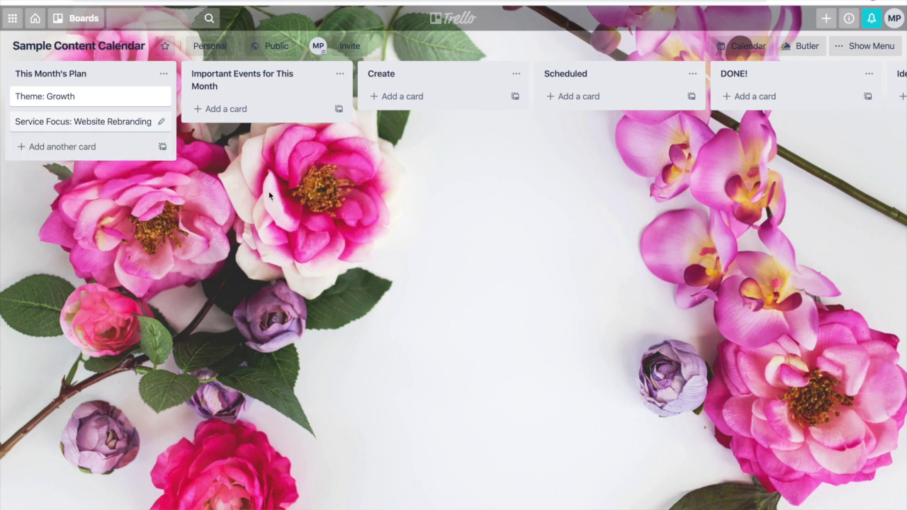
- Add cards 'New Service Launch - March 5th' and 'Mar 17 - St. Patrick's Day' to Important Events
click(218, 117)
text(New Service La)
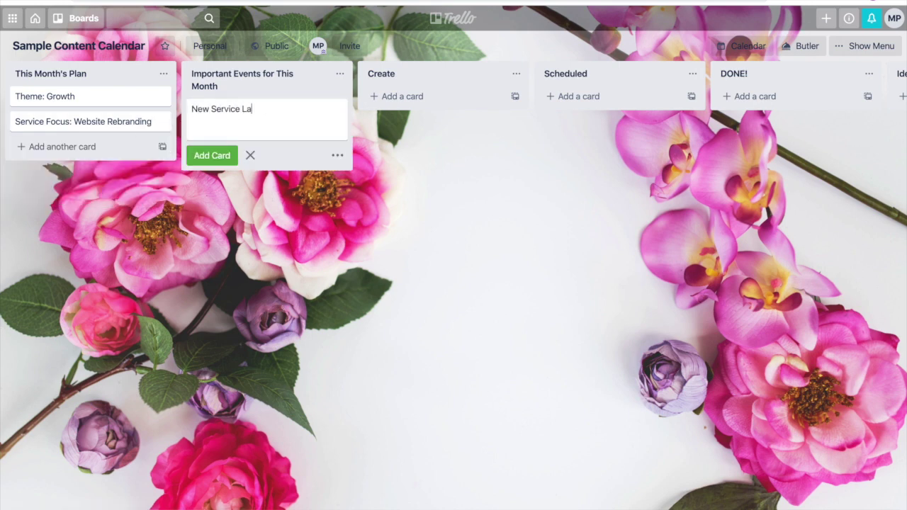
text(unch - March)
text( 5th)
key(Return)
text(Mar 17 - St. Patrick)
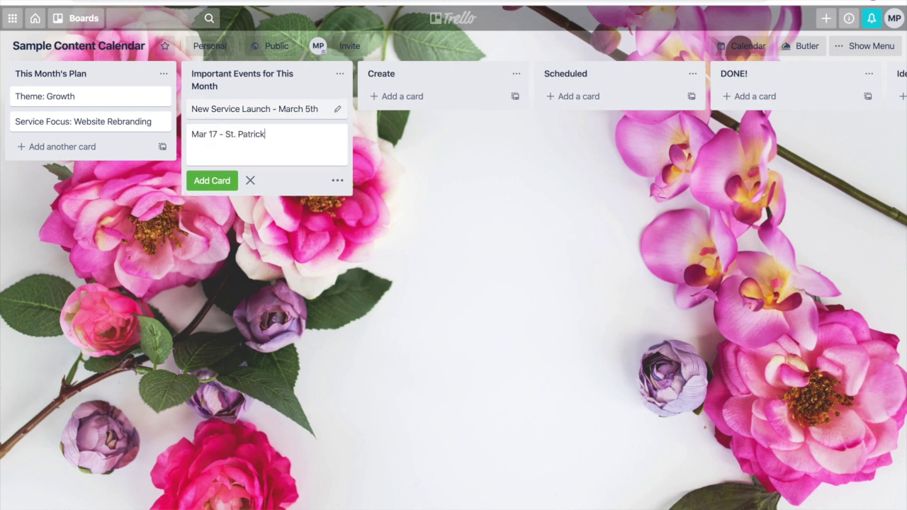
text('s Day)
click(212, 180)
- Add a 'Monday Motivation' card to Create, then view the board calendar
click(397, 96)
text(Mon)
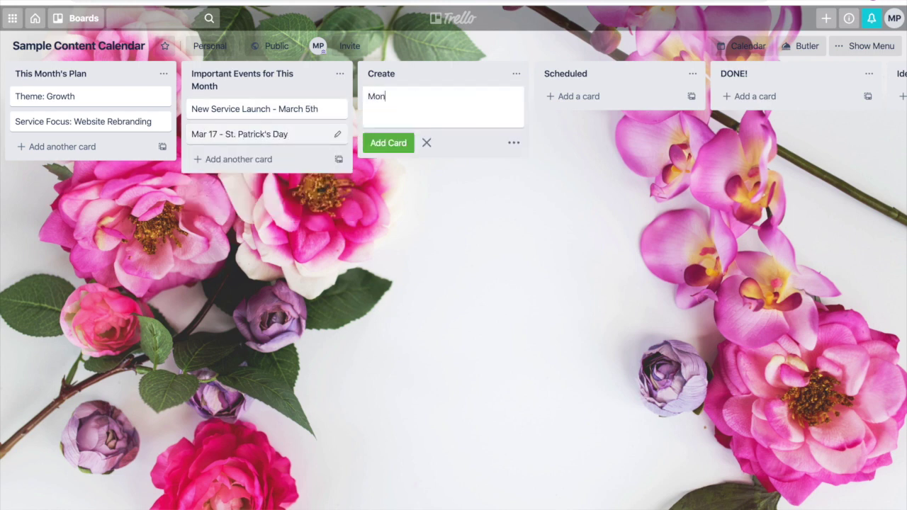
text(day Motivation)
key(Return)
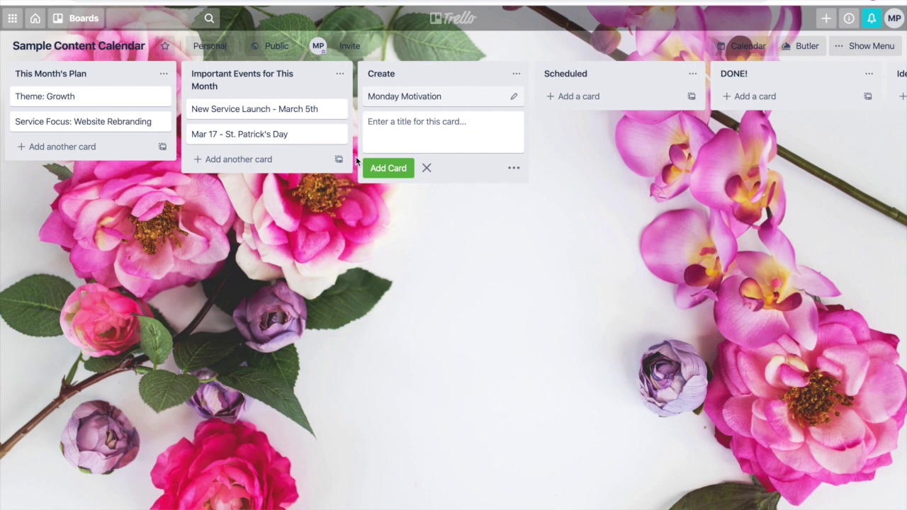
click(424, 172)
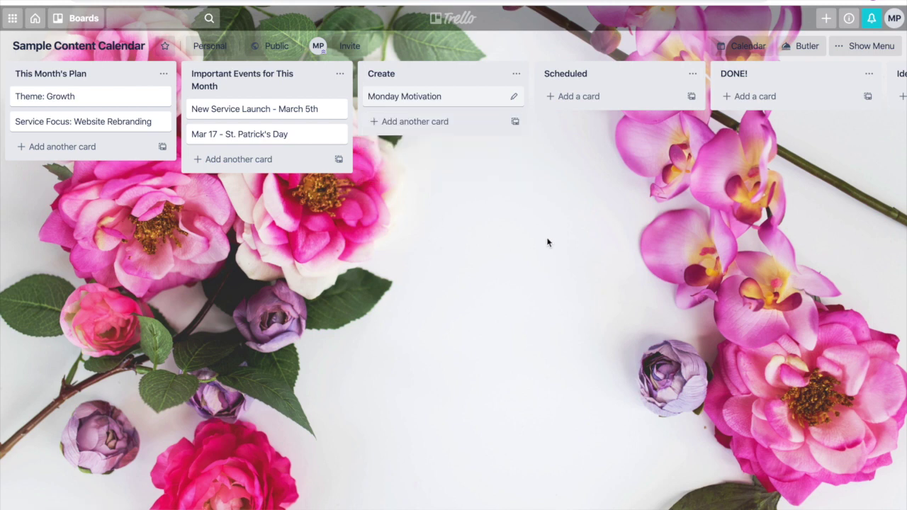
click(742, 46)
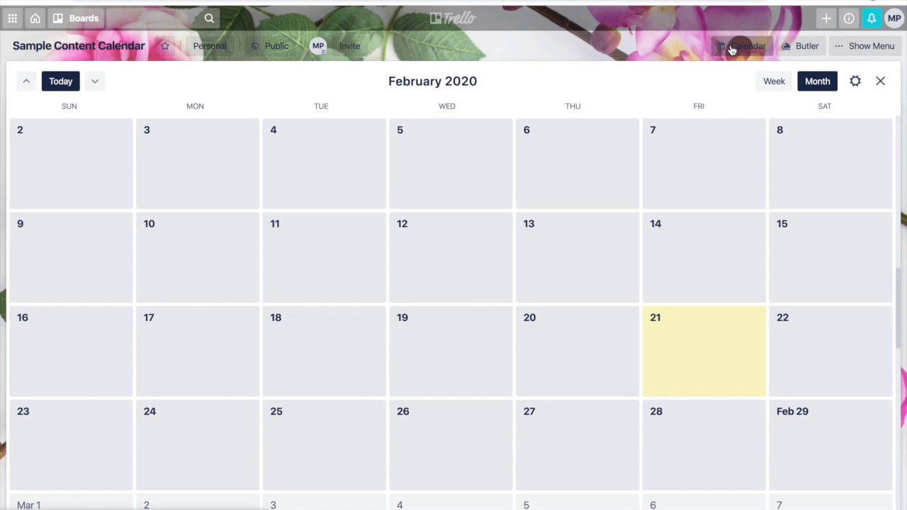
- Leave the calendar view to return to the board lists with their five cards
click(730, 48)
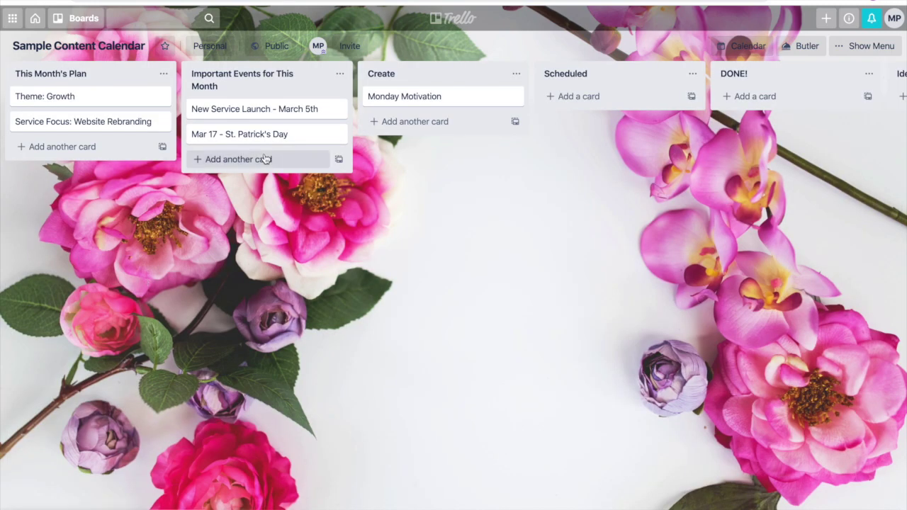
- Set the New Service Launch card's due date to Mar 5 at 10:00 AM
click(253, 115)
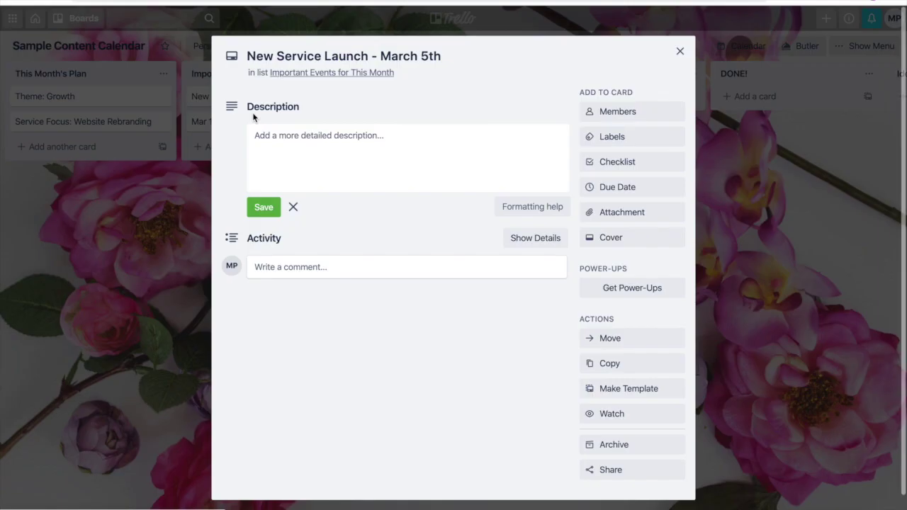
click(632, 190)
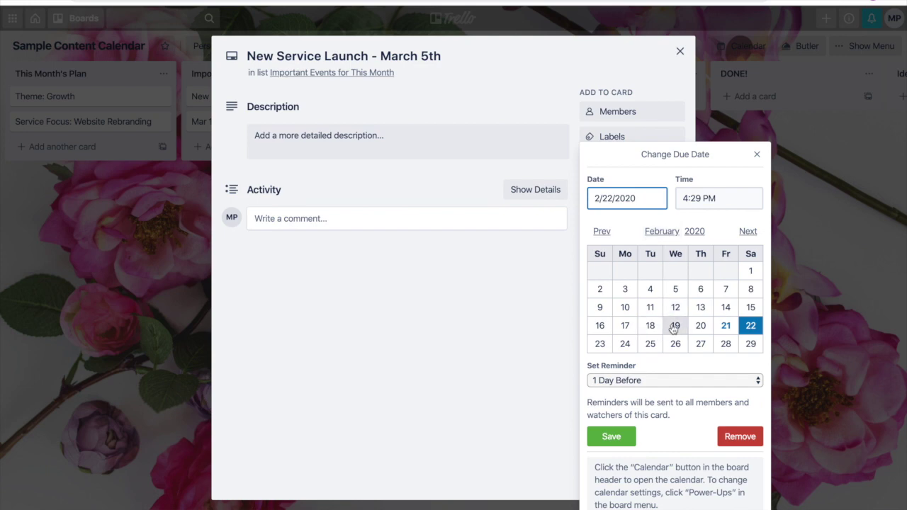
click(675, 289)
click(748, 231)
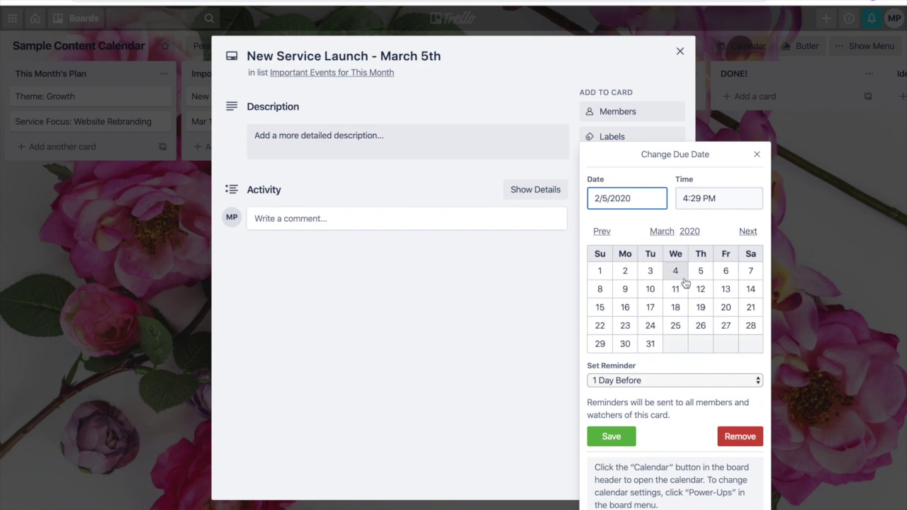
click(700, 272)
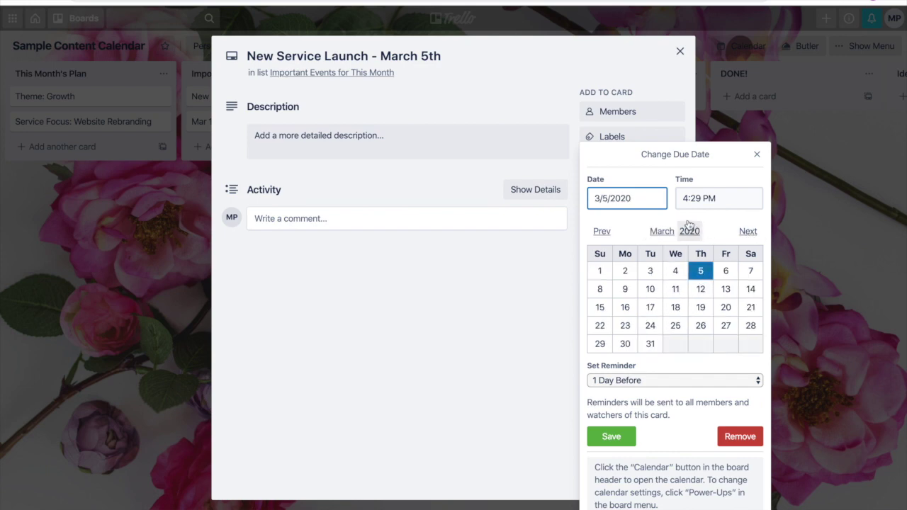
click(687, 199)
triple_click(687, 199)
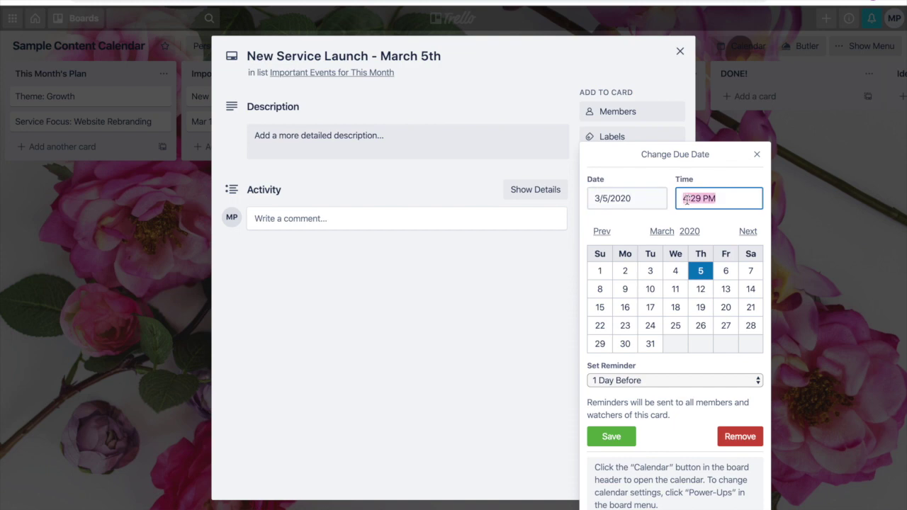
text(10)
text(00)
text( AM)
click(599, 430)
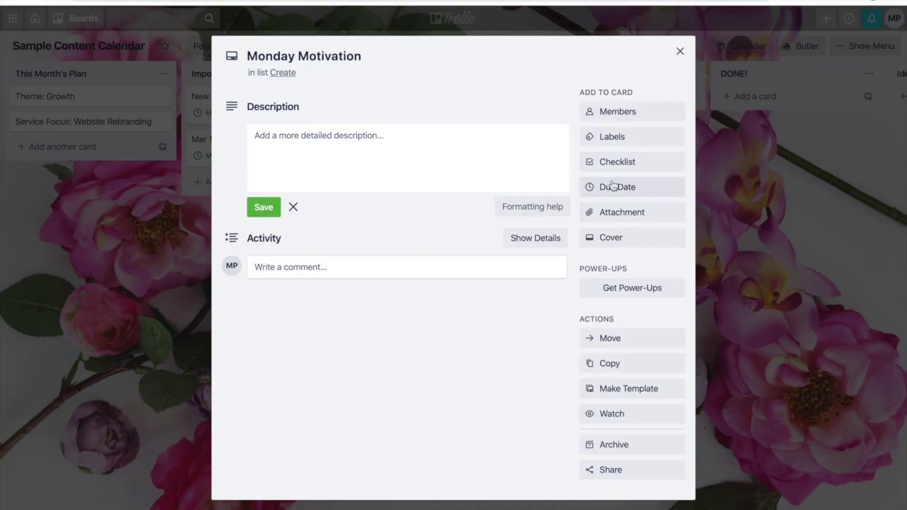
- Set the Monday Motivation card's due date to Mar 2 and close the card
click(613, 185)
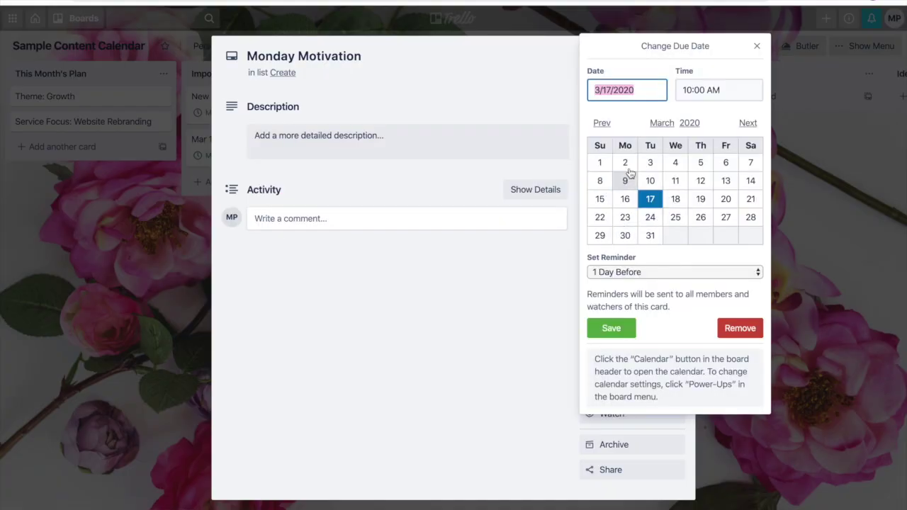
click(627, 160)
click(611, 325)
key(Escape)
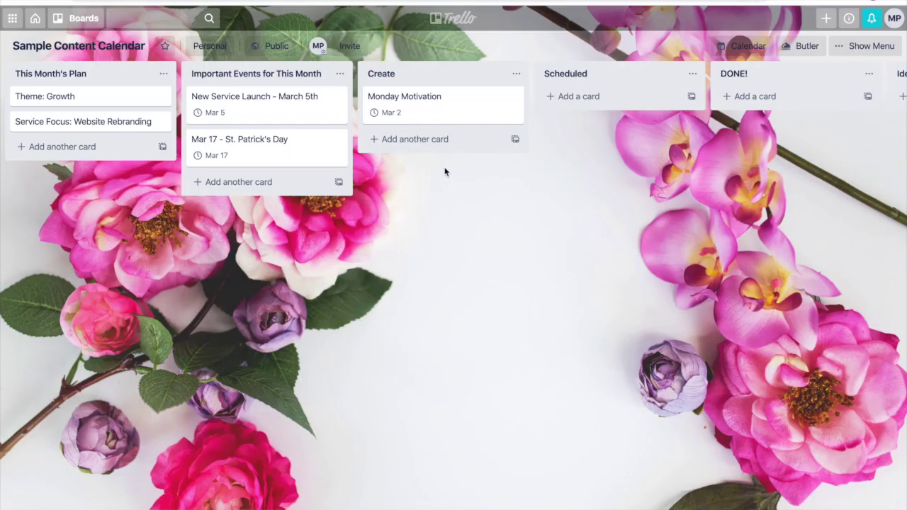
click(427, 143)
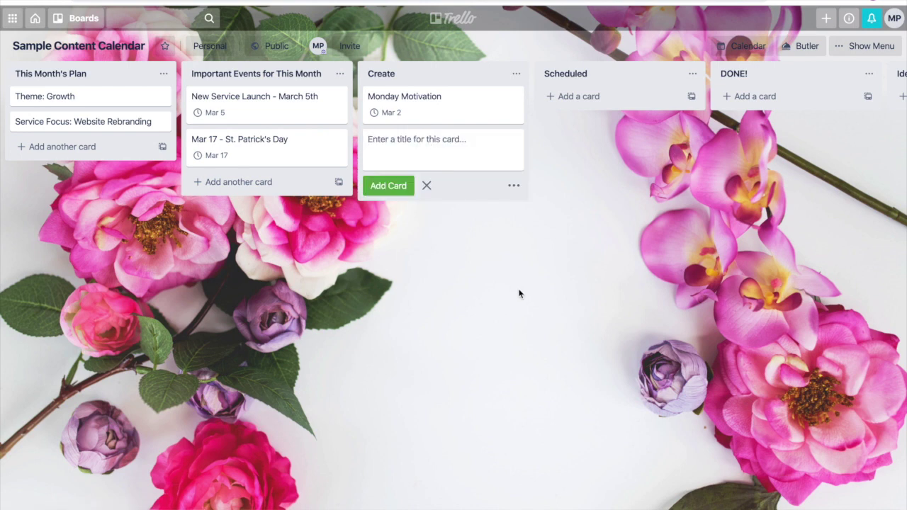
- Add a birthday card to Create due Feb 13 and view it on the calendar
text(Sage's Birth)
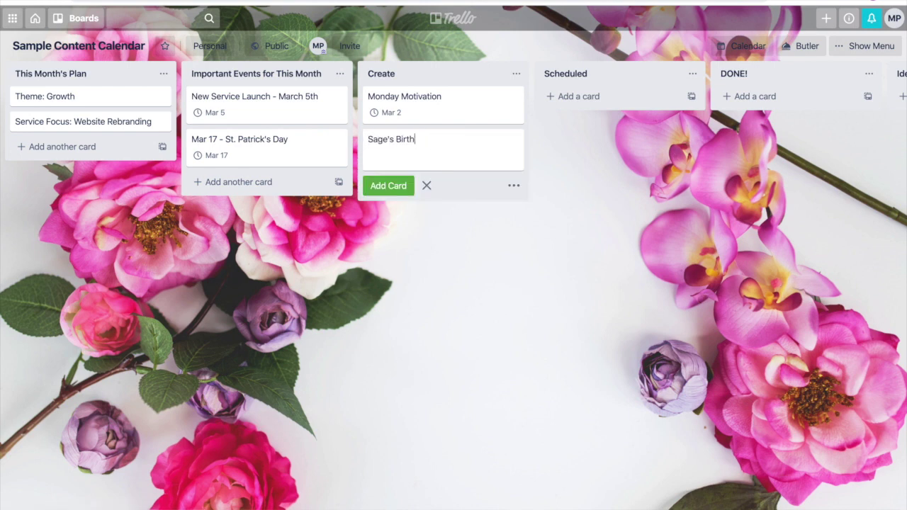
text(day!)
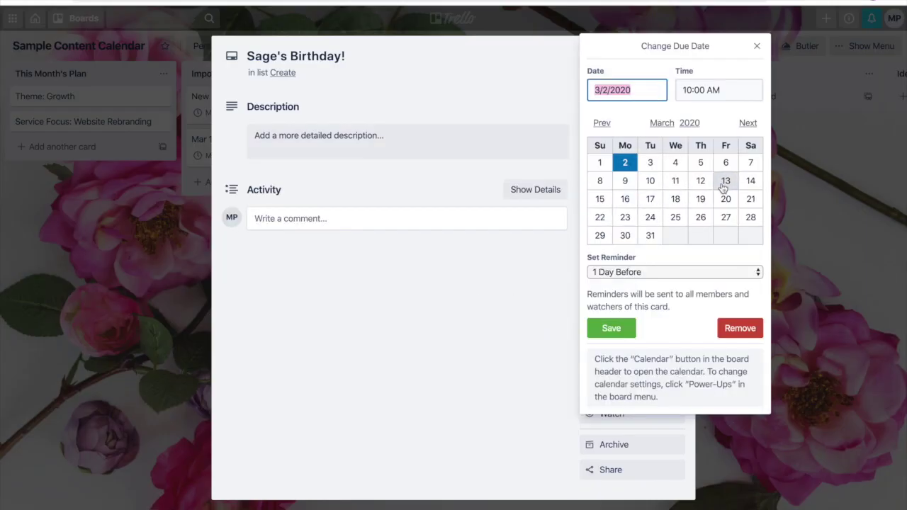
click(724, 182)
click(600, 124)
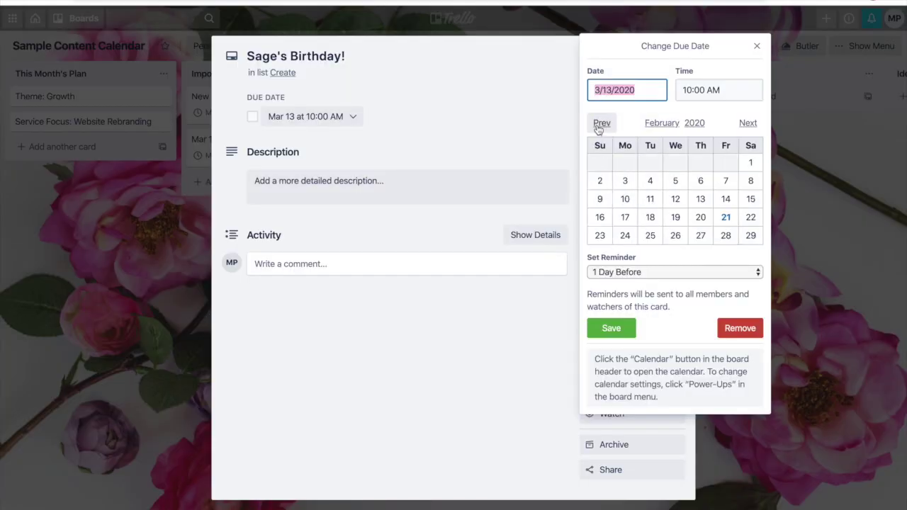
click(700, 198)
click(611, 328)
click(757, 325)
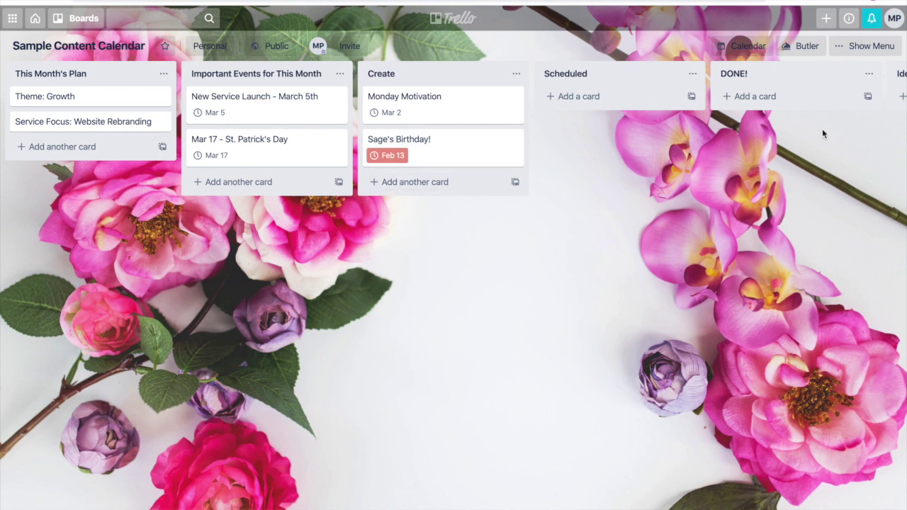
click(746, 46)
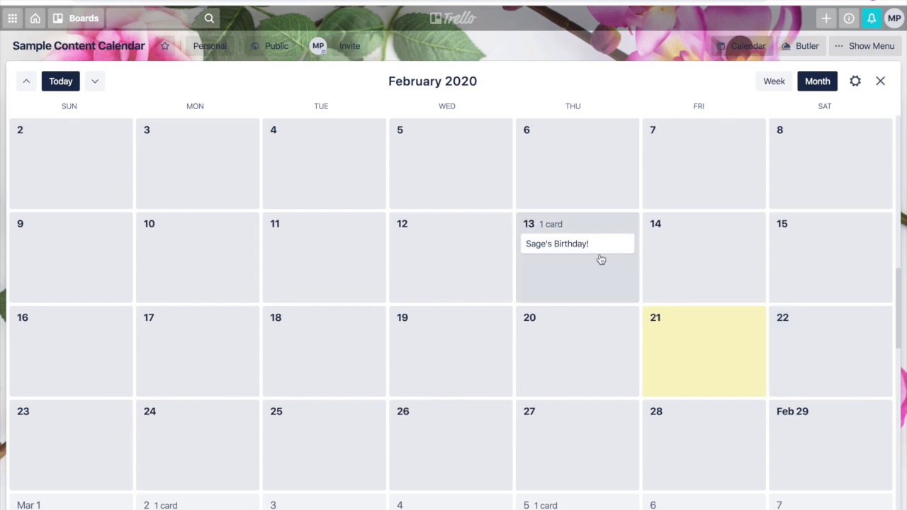
- Scroll the calendar from February into March 2020 to review the scheduled content cards
scroll(629, 350, down, 2)
scroll(623, 358, down, 1)
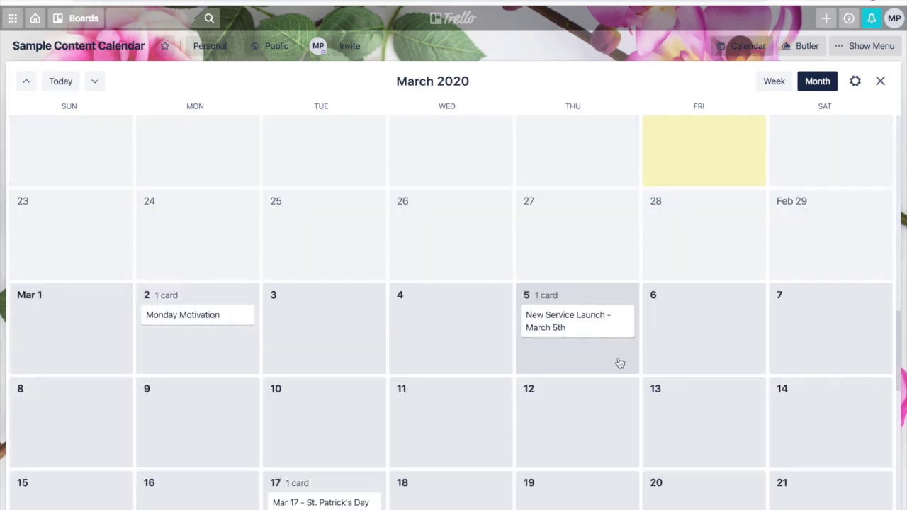
scroll(616, 364, down, 1)
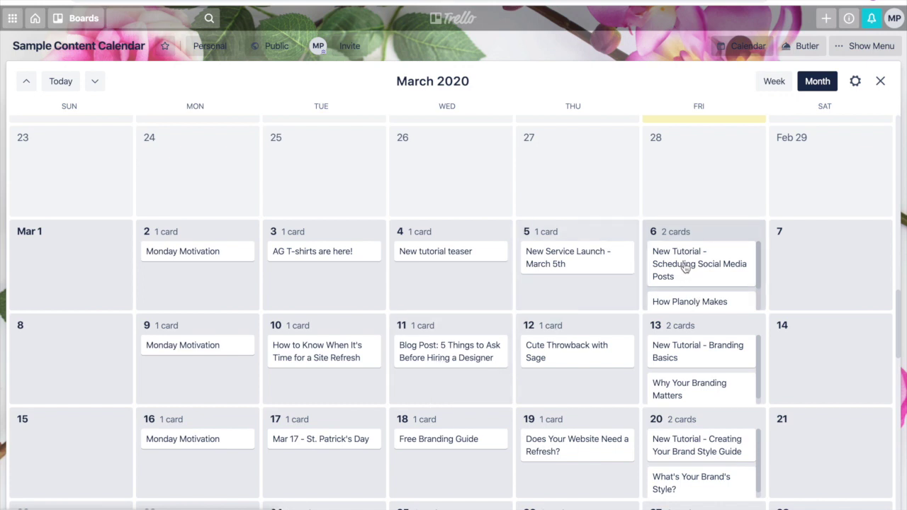
click(686, 266)
- Create a red 'Video' label and apply it to the New Tutorial - Scheduling Social Media Posts card
click(622, 142)
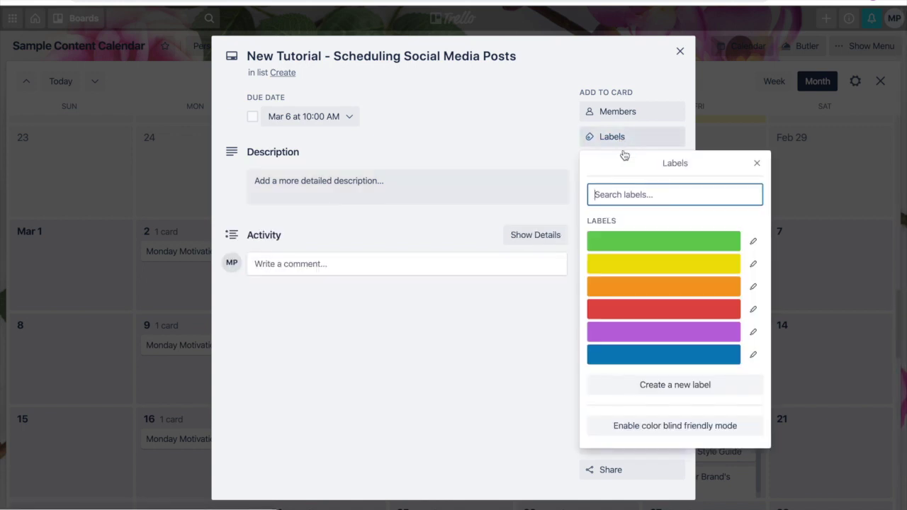
click(642, 384)
text(Video)
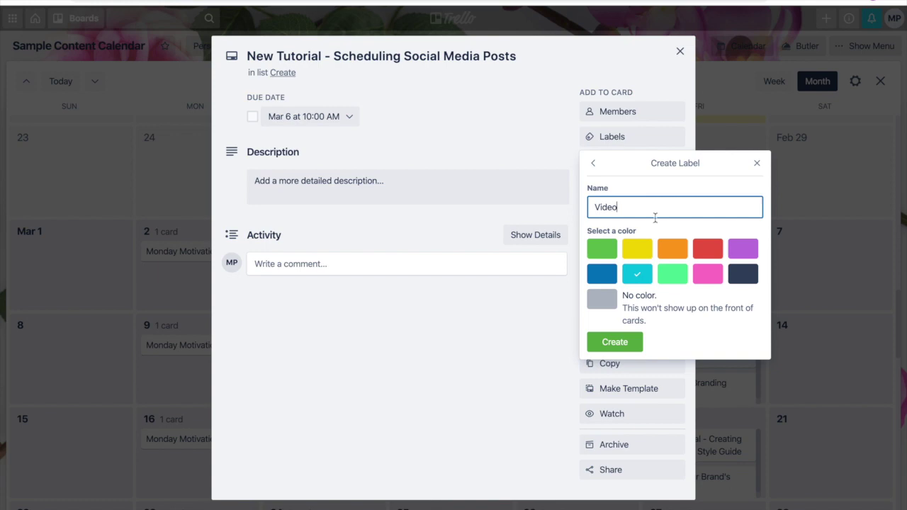
click(708, 250)
click(612, 350)
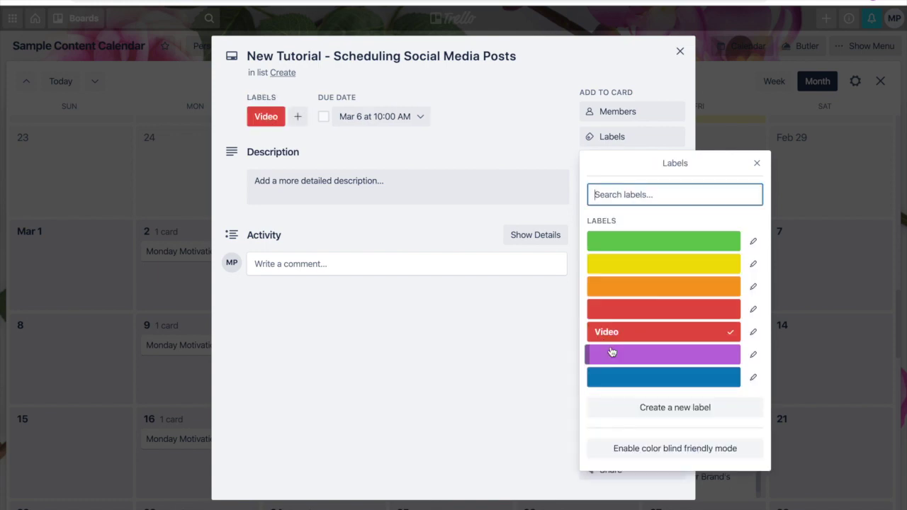
click(789, 489)
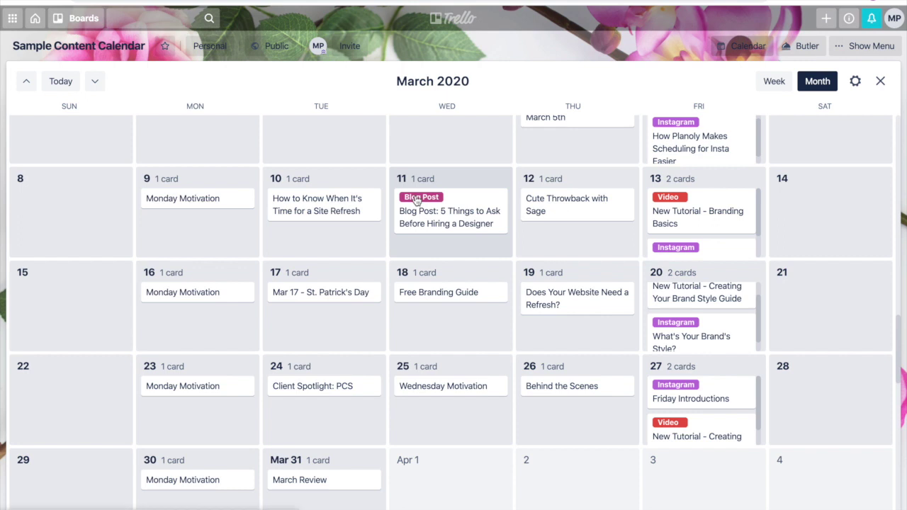
- Collapse card labels to colour bars, expand them back to named badges, and close the calendar
click(416, 201)
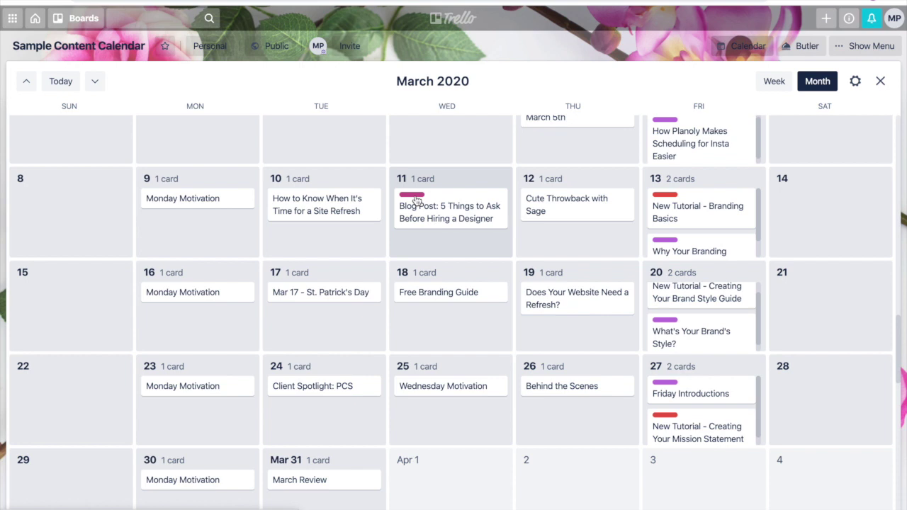
click(417, 195)
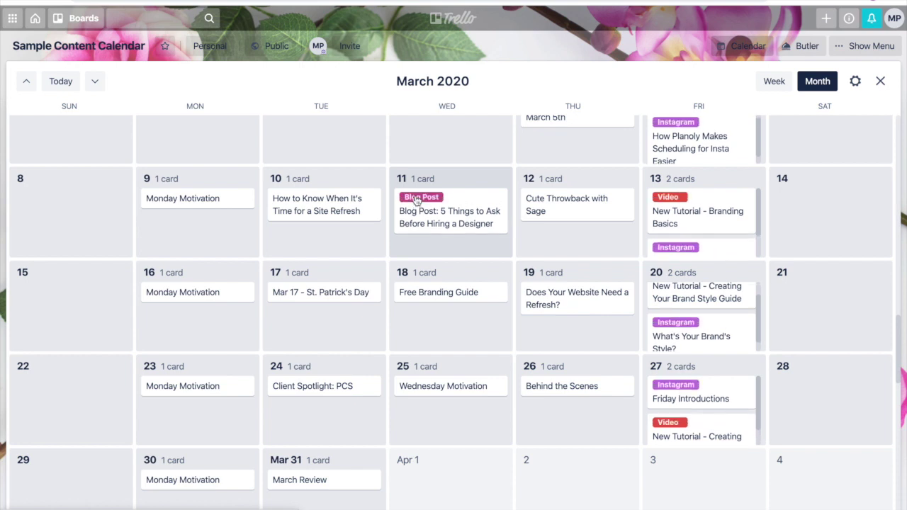
click(879, 83)
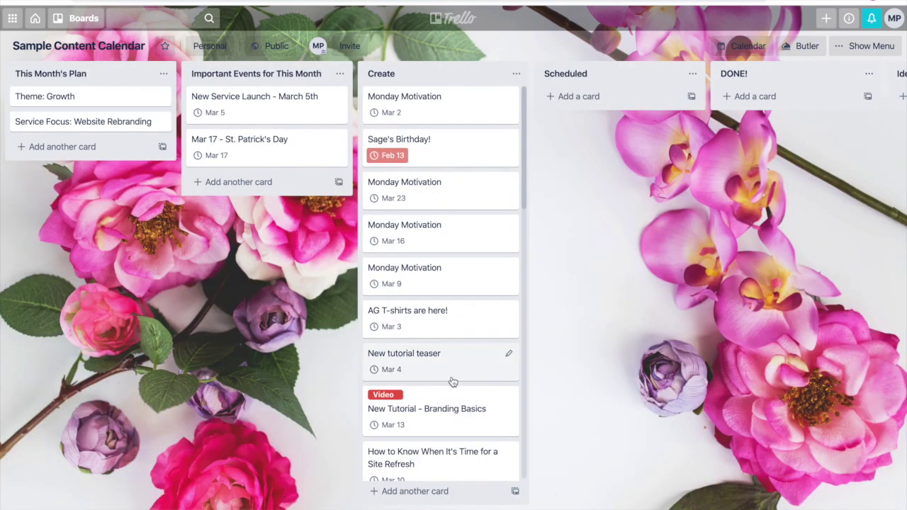
- Sort the Create list by due date
scroll(454, 380, down, 2)
scroll(453, 381, down, 2)
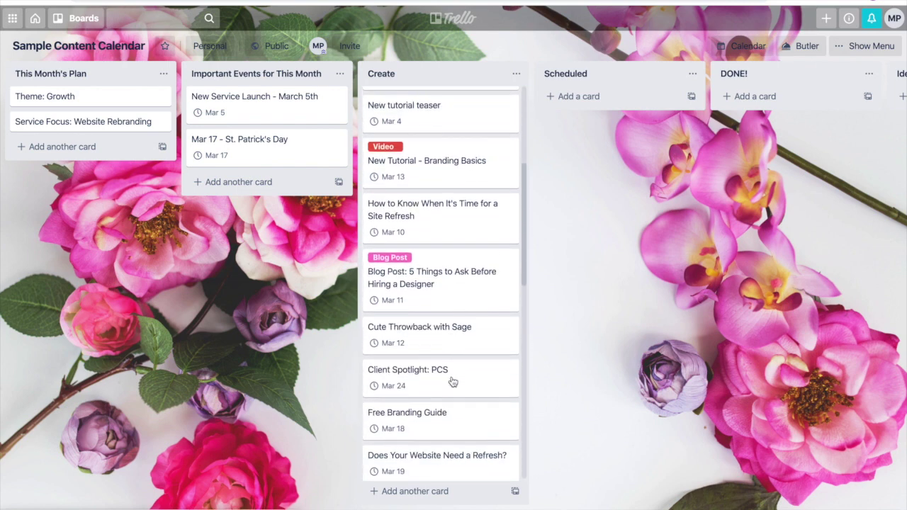
scroll(454, 381, down, 2)
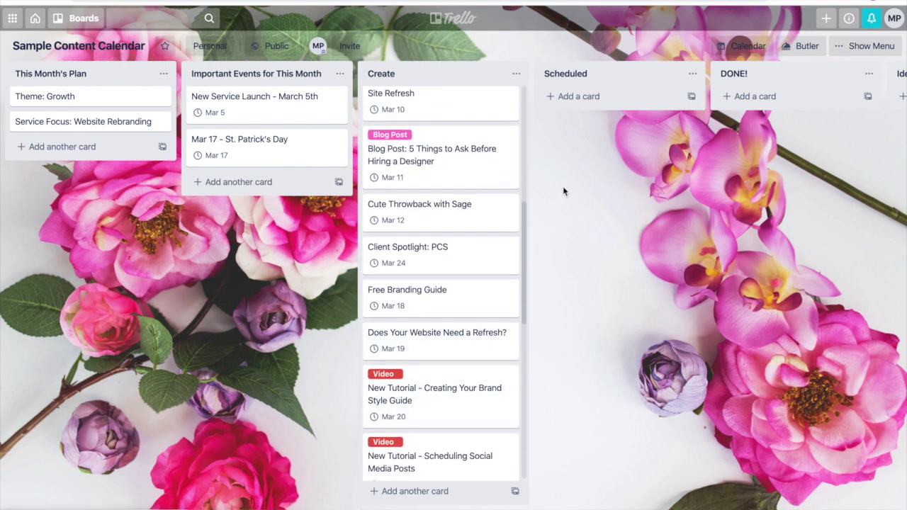
click(512, 74)
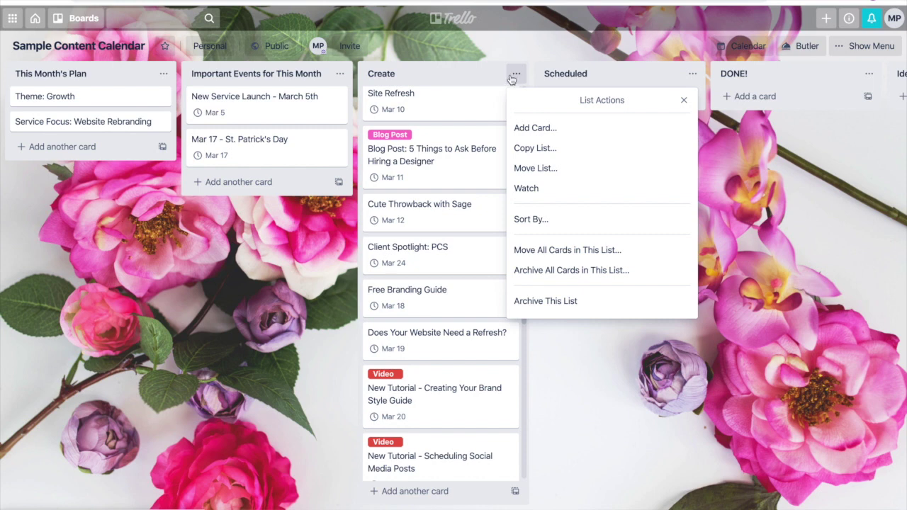
click(532, 221)
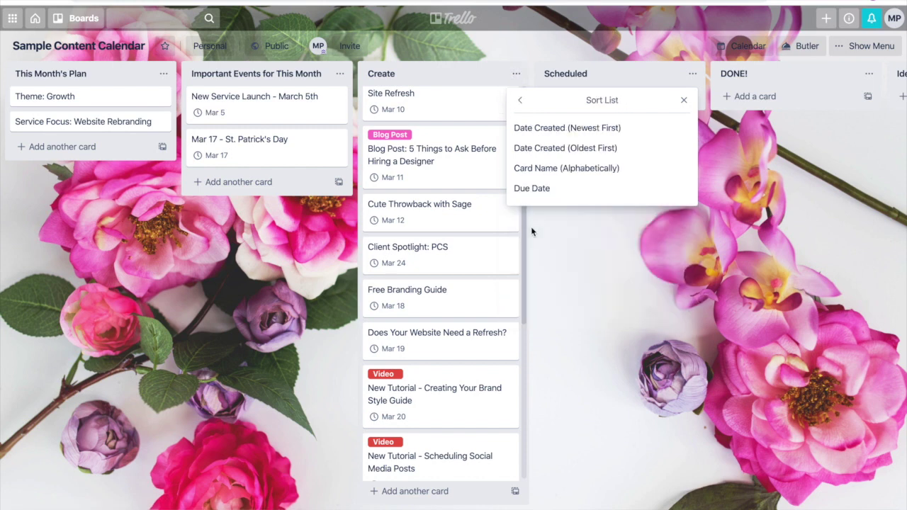
click(536, 188)
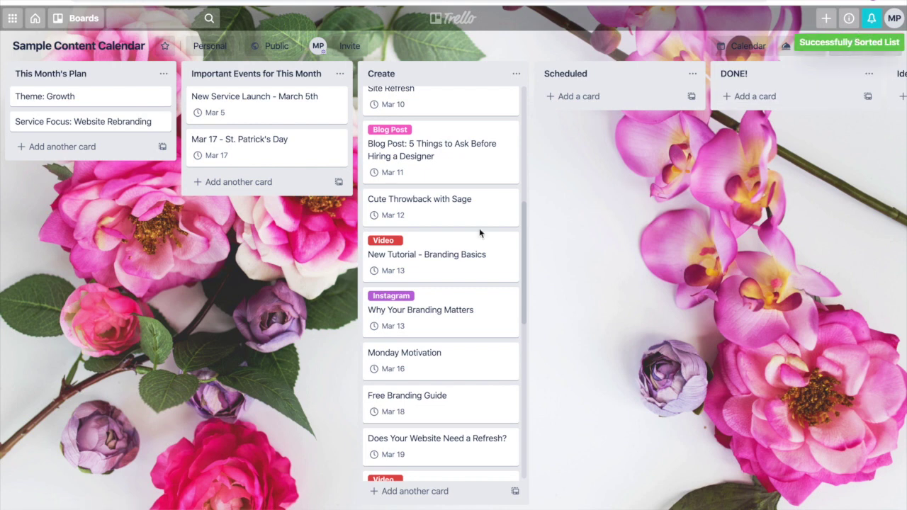
- Review the sorted Create list and open its first card, Sage's Birthday (Feb 13)
scroll(479, 229, up, 3)
scroll(479, 228, up, 1)
scroll(479, 228, up, 2)
scroll(479, 228, up, 1)
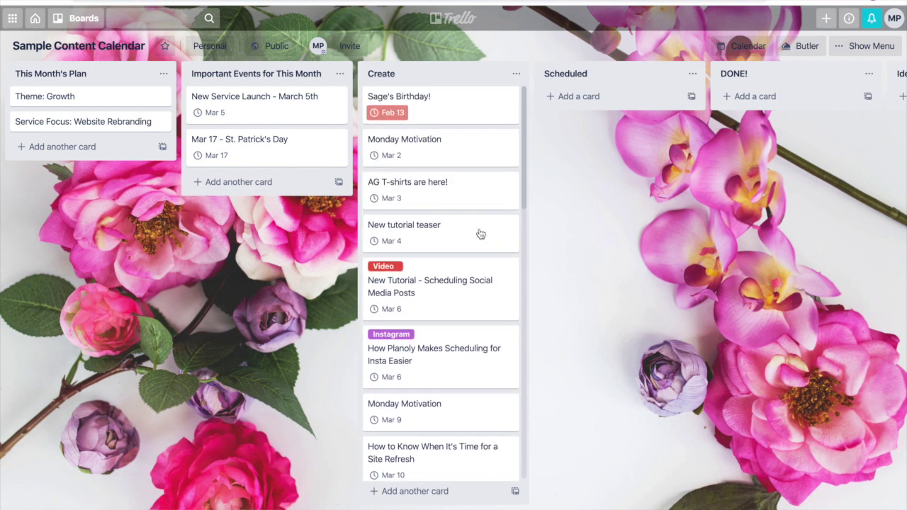
scroll(481, 234, down, 1)
scroll(479, 234, down, 3)
scroll(479, 234, up, 3)
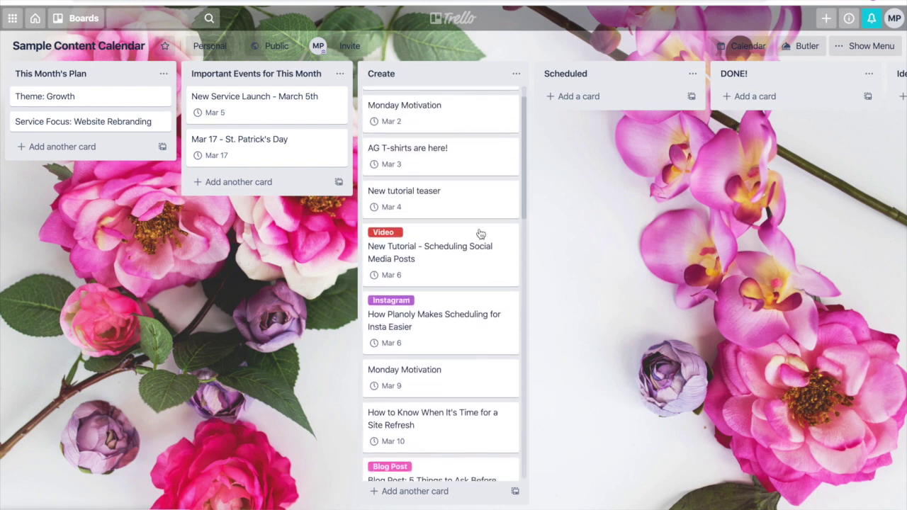
scroll(479, 234, up, 1)
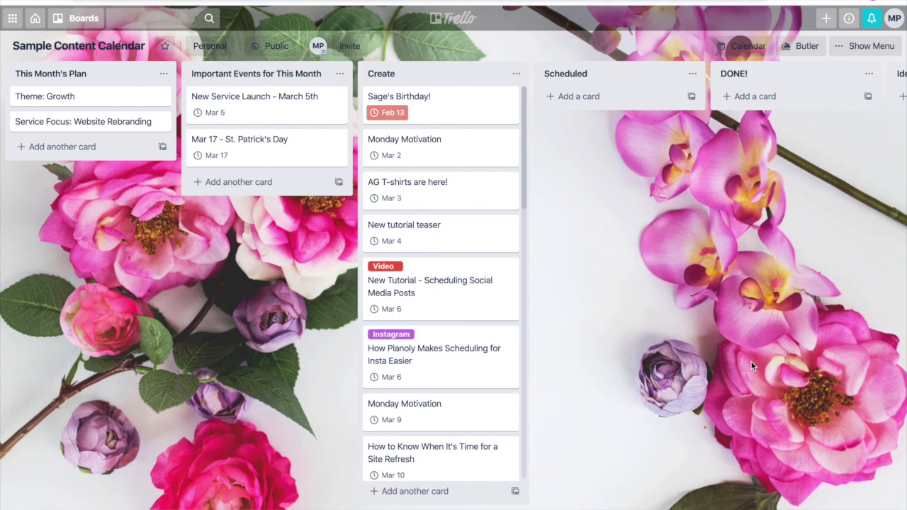
click(492, 113)
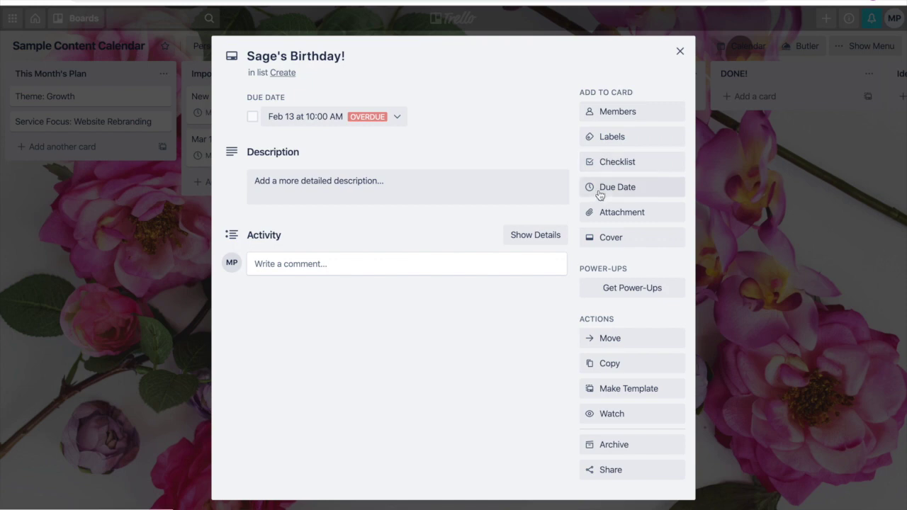
- Attach the dog photo IMG_0187.jpg from the computer to the Sage's Birthday card
click(608, 212)
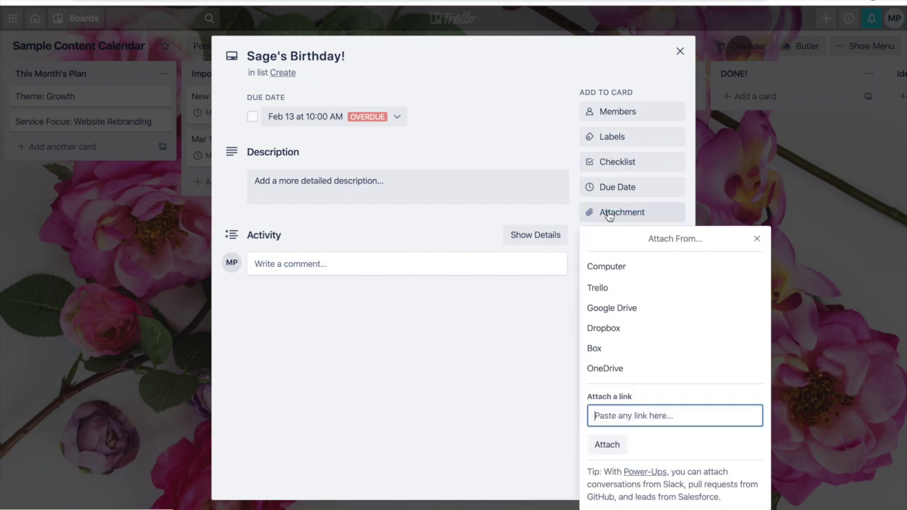
click(616, 265)
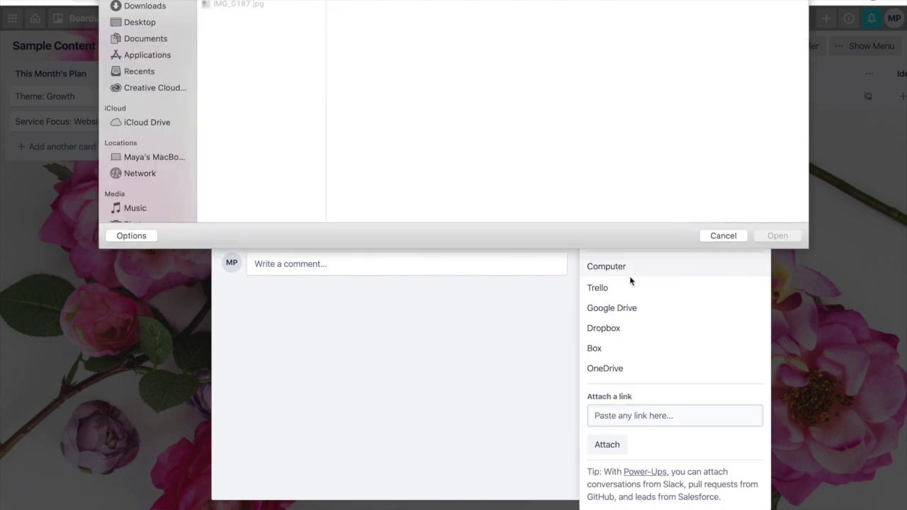
click(234, 5)
click(760, 236)
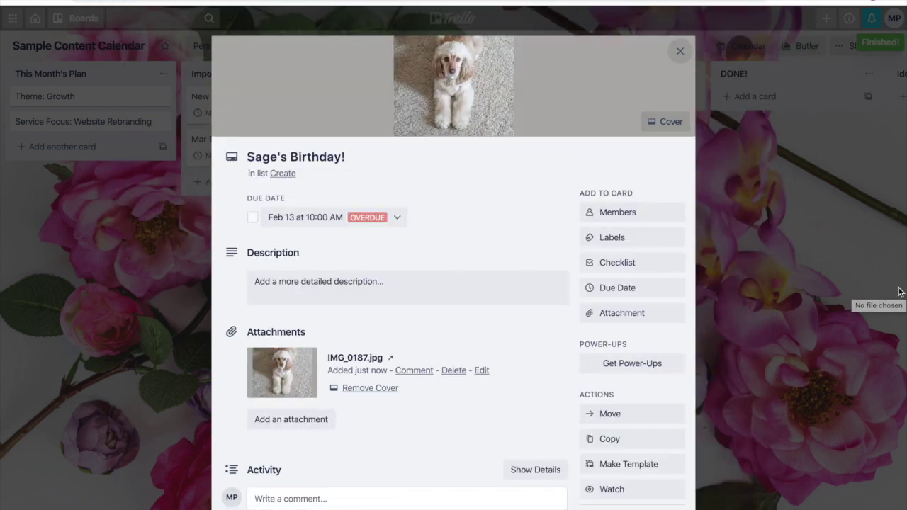
click(799, 274)
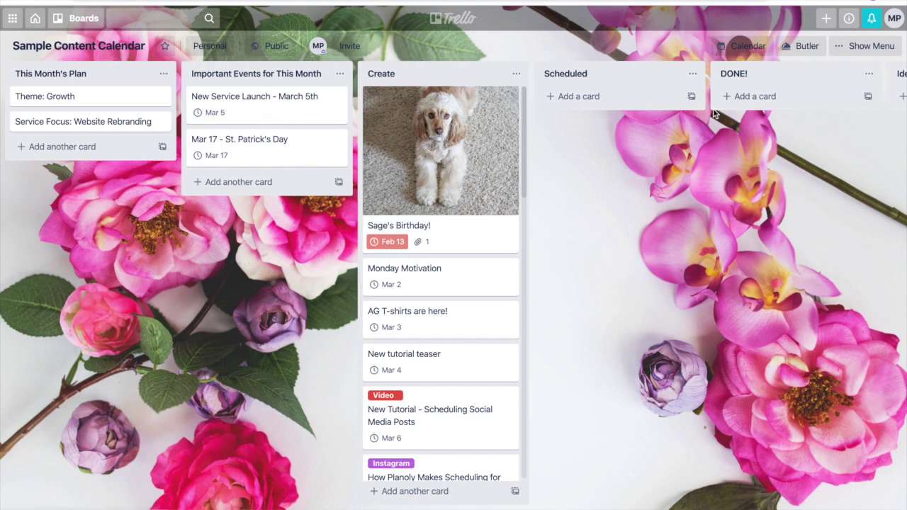
- Check the Sage's Birthday card in the calendar view, then return to the lists
click(740, 45)
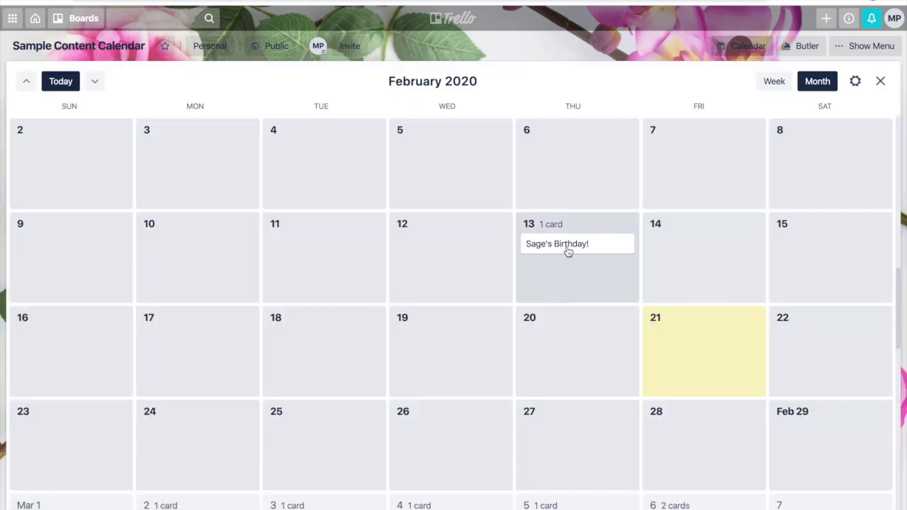
click(567, 249)
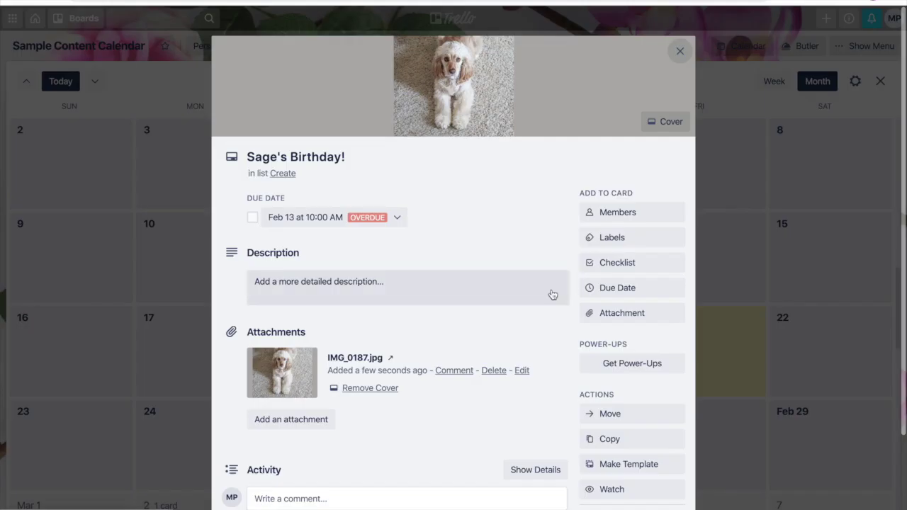
click(780, 229)
click(737, 45)
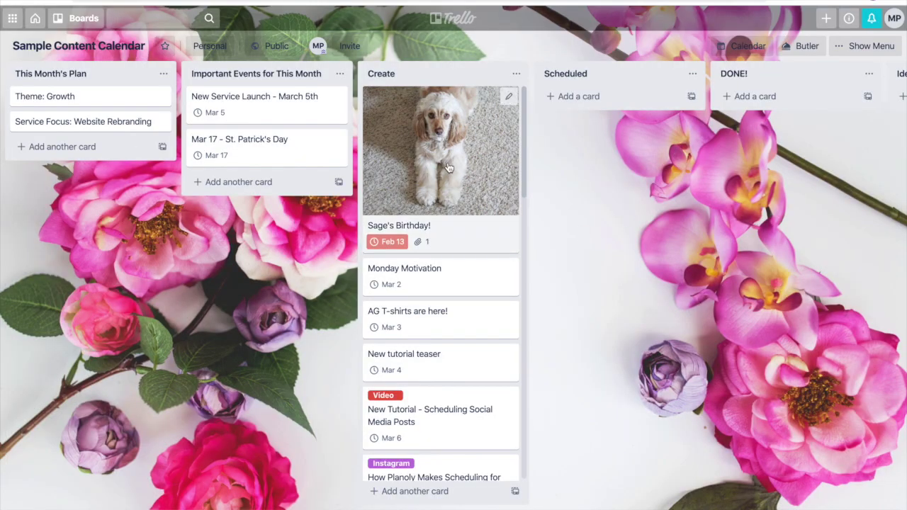
- Mark Sage's Birthday's due date complete and move the card into DONE
drag(449, 169, 766, 156)
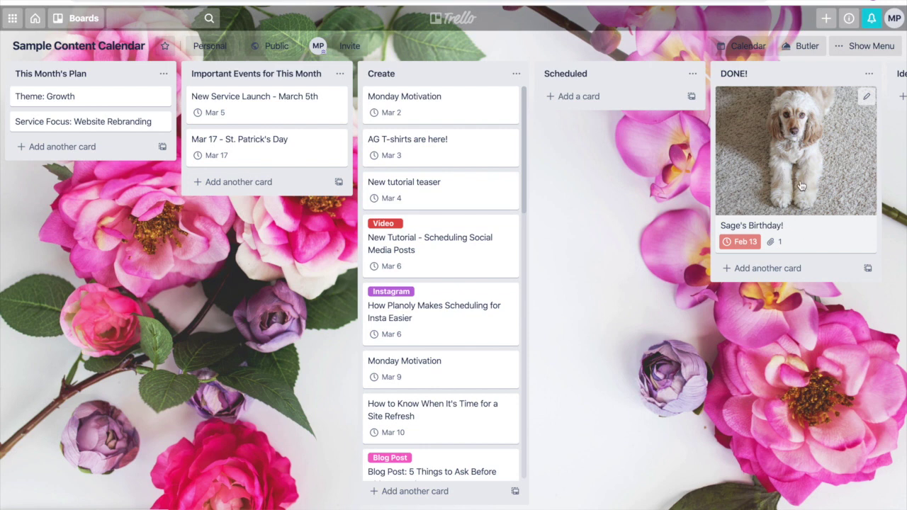
drag(801, 186, 663, 181)
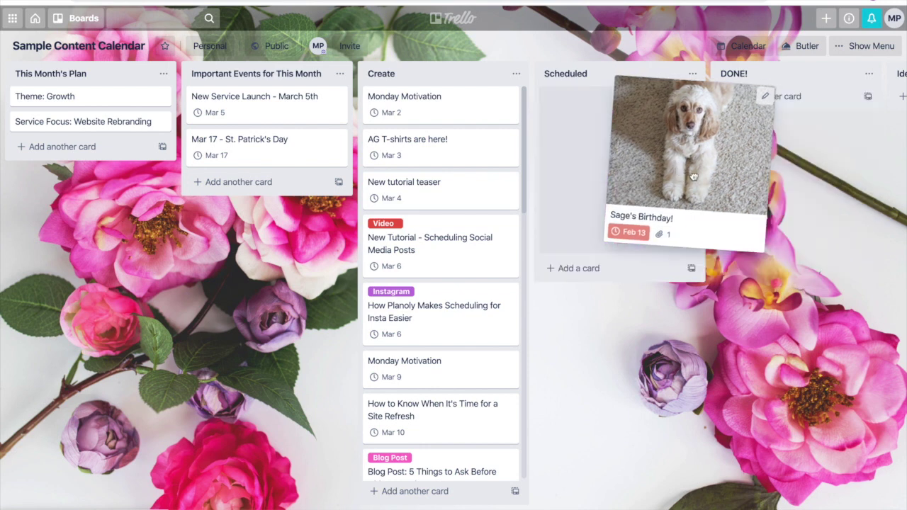
click(667, 243)
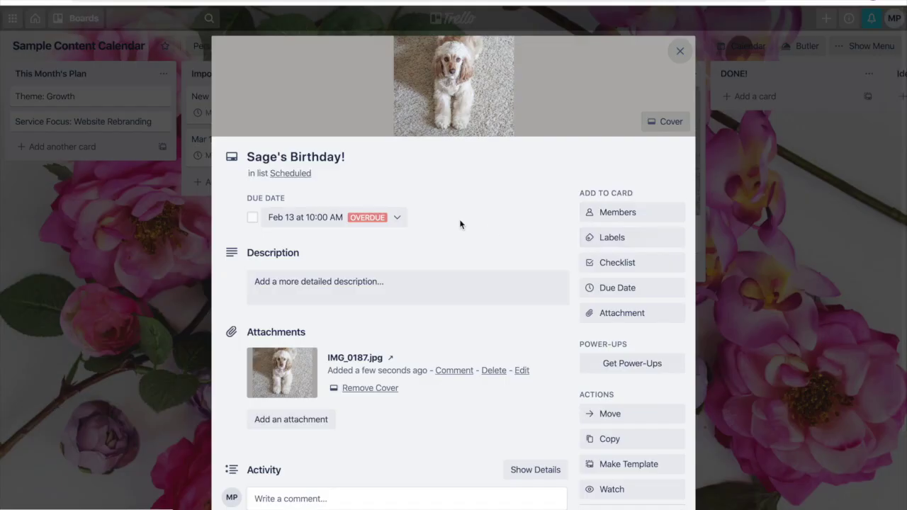
click(253, 217)
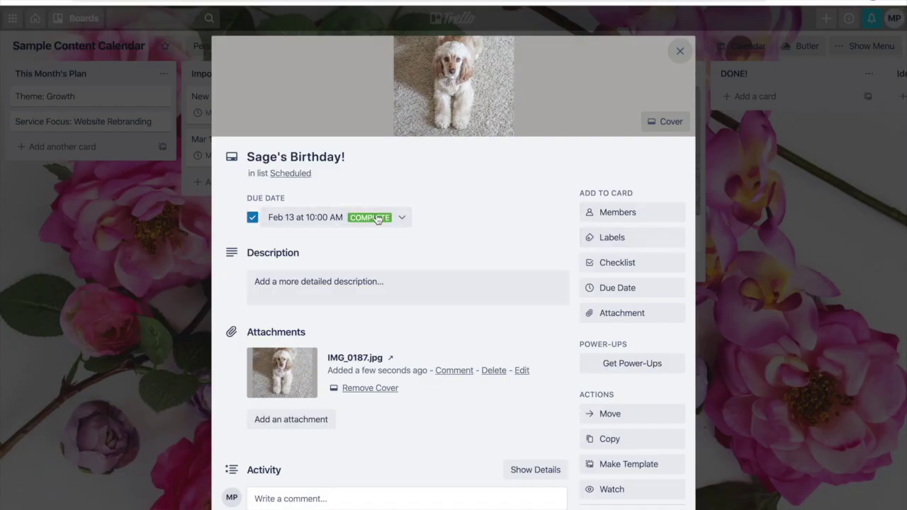
click(772, 232)
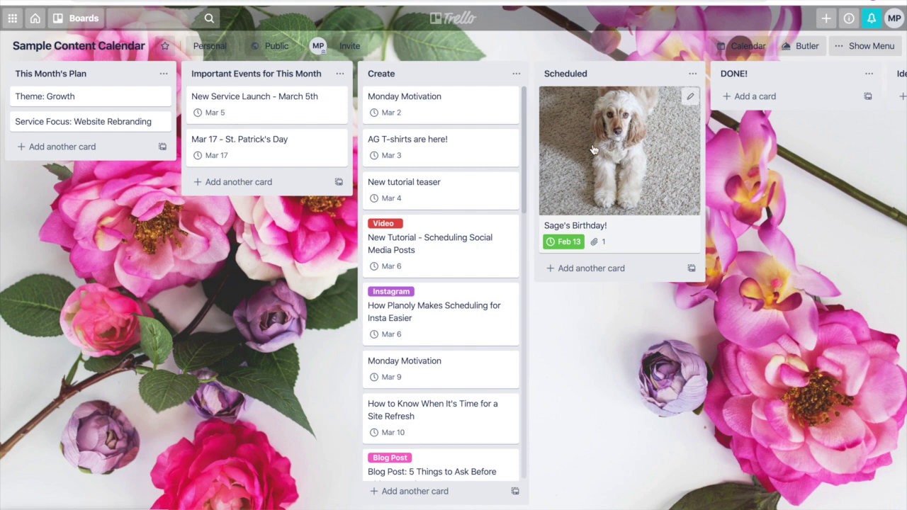
drag(616, 160, 746, 150)
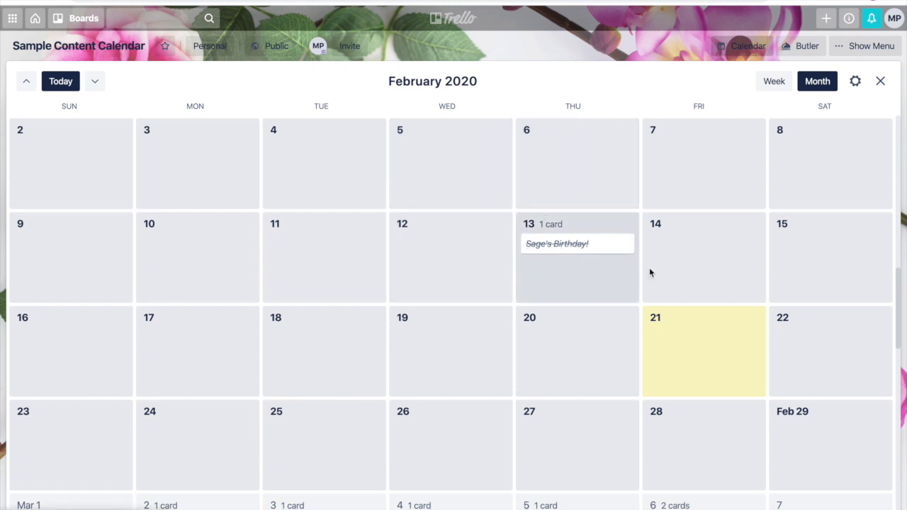
- Give the New Tutorial scheduling card a description listing tools such as 'Instagram: Planoly'
click(737, 49)
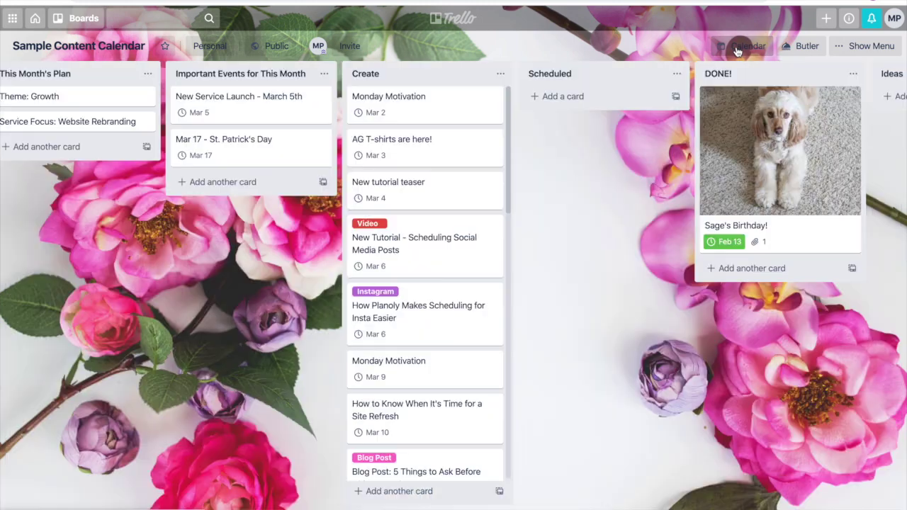
mouse_move(424, 245)
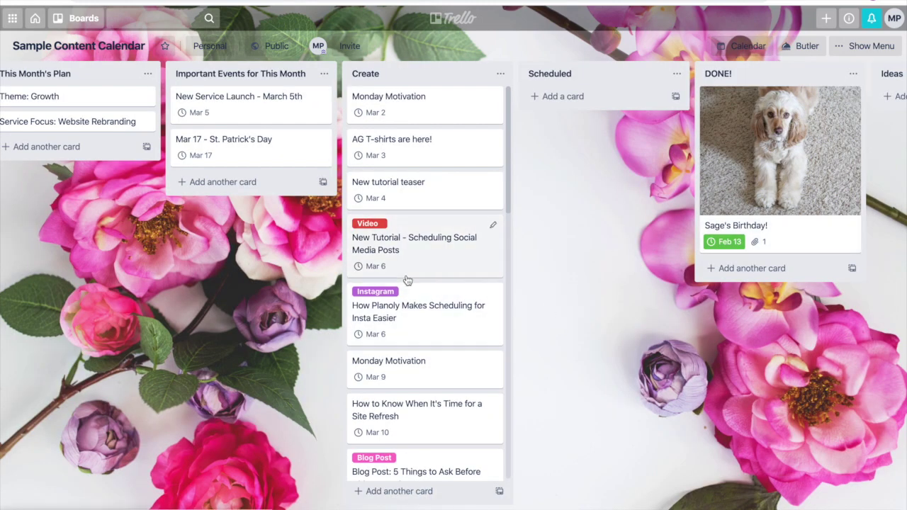
scroll(419, 262, down, 1)
click(439, 229)
click(329, 185)
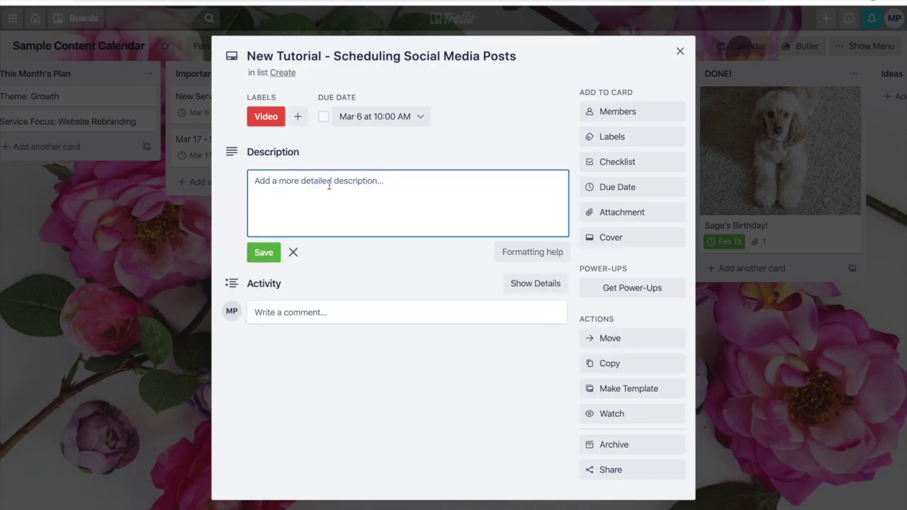
text(- Instagram: Planoly)
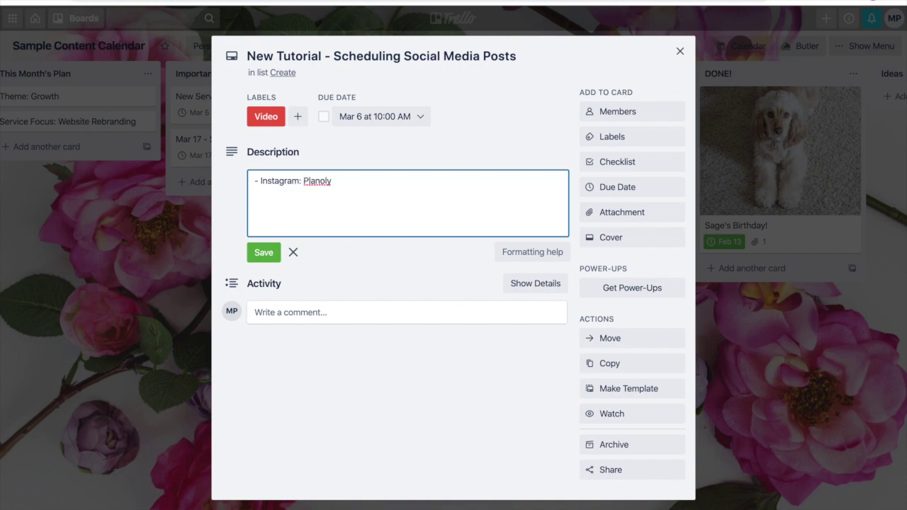
text(cebook: Bu)
text(in schedu)
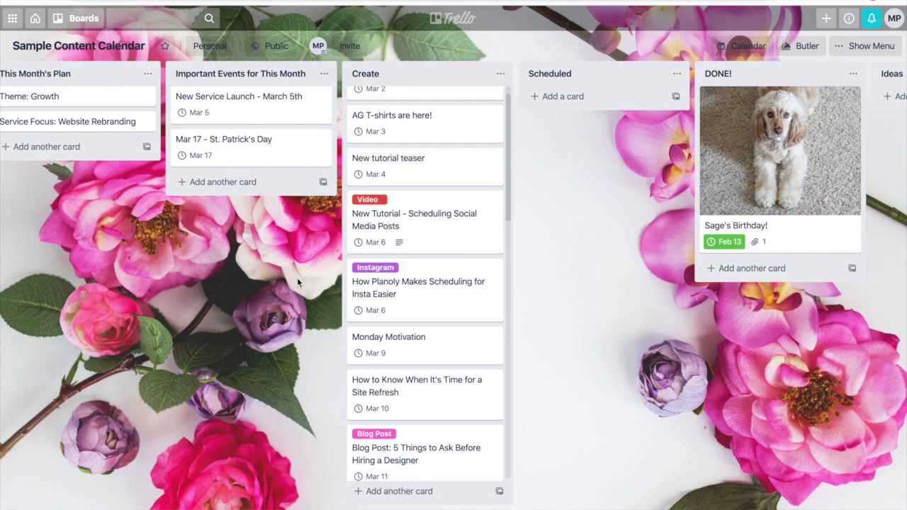
- Add a 'Try IGTV' card to the Ideas list
scroll(642, 316, right, 5)
scroll(641, 315, right, 5)
click(567, 96)
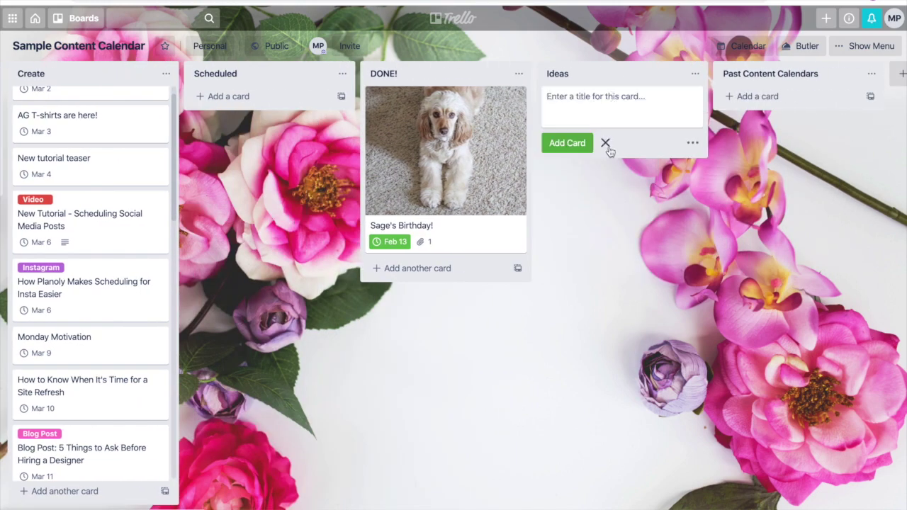
text(Try IGTV)
key(Return)
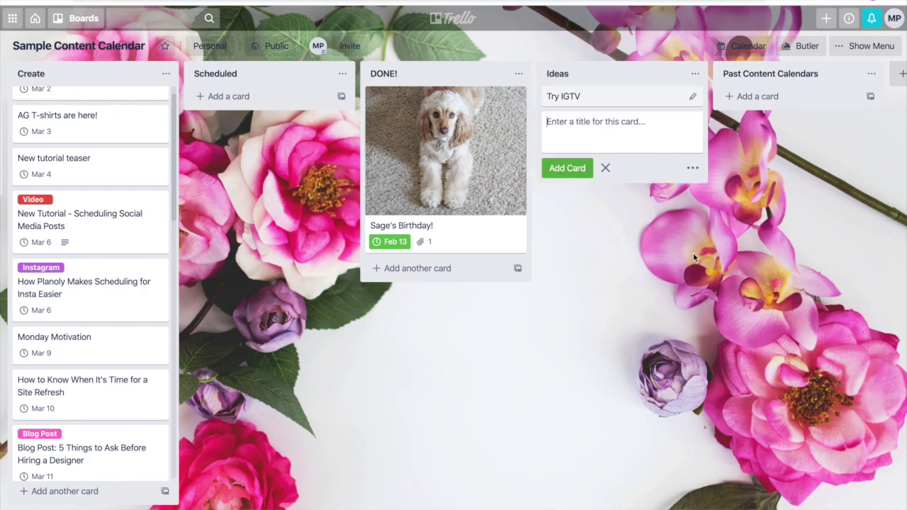
key(Escape)
scroll(674, 239, right, 4)
- Capture a screenshot of the March calendar
click(744, 45)
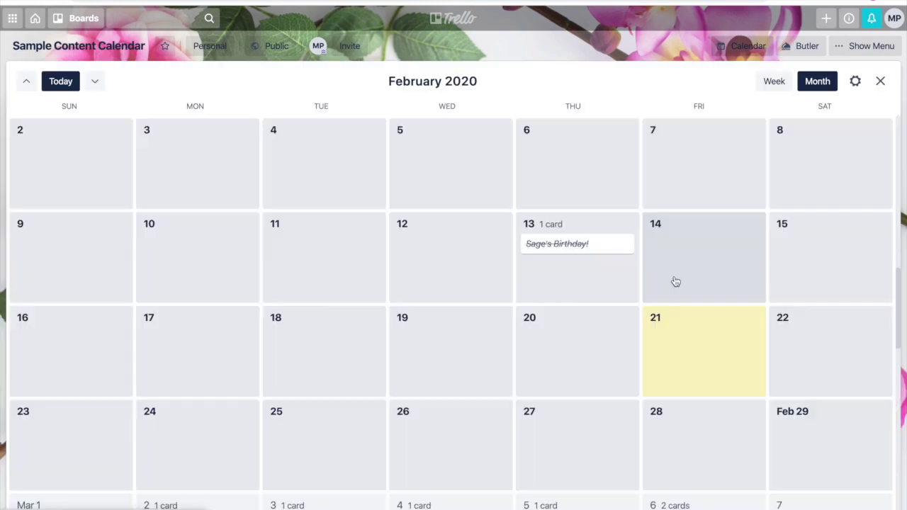
scroll(702, 297, down, 5)
scroll(744, 333, down, 1)
scroll(769, 352, up, 1)
scroll(696, 204, up, 1)
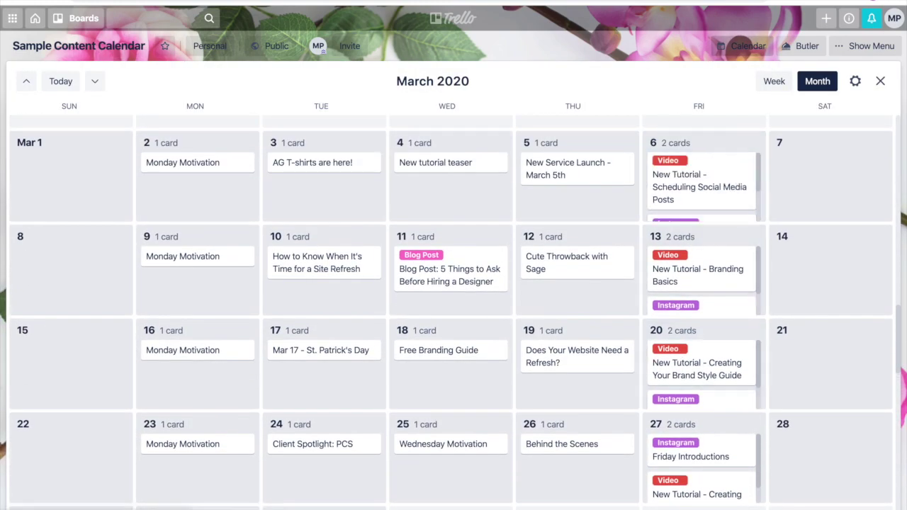
drag(4, 37, 906, 509)
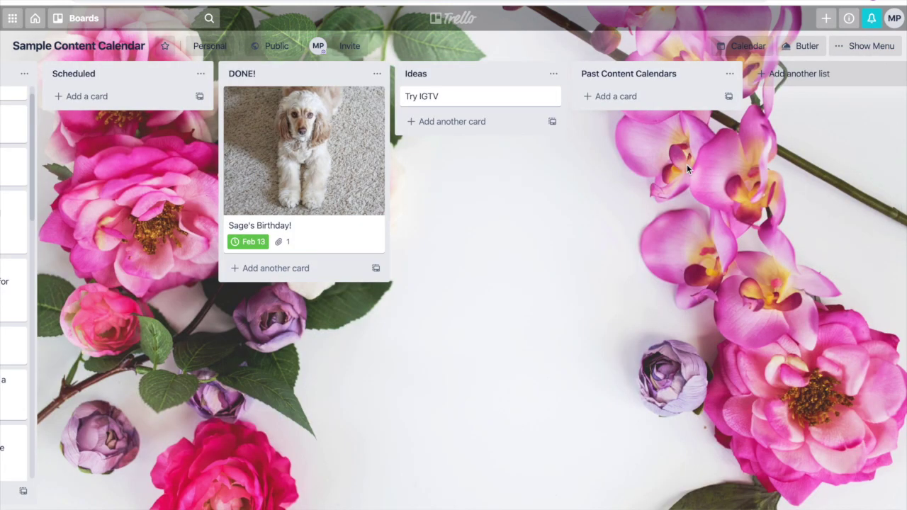
- Add a 'March 2020 Content Calendar' card to Past Content Calendars with the Desktop screenshot attached
click(602, 95)
text(Mar)
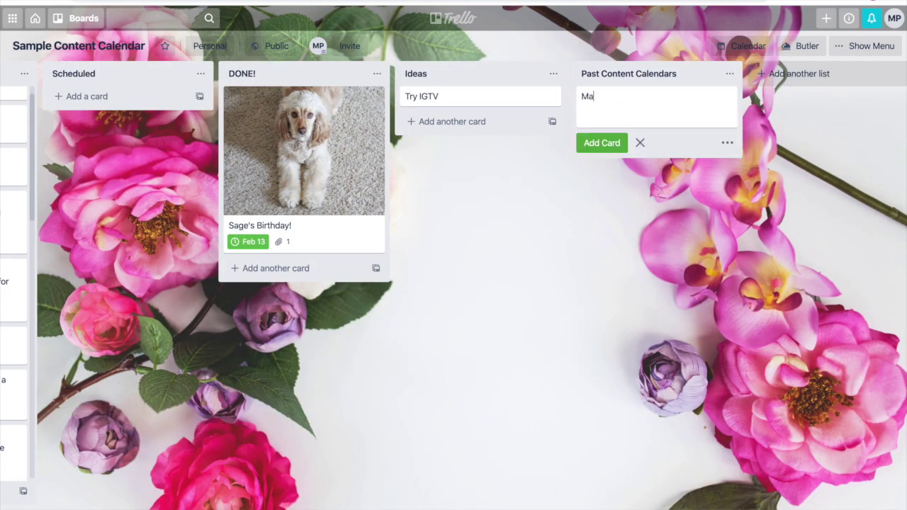
text(ch 2020 Content Calendar)
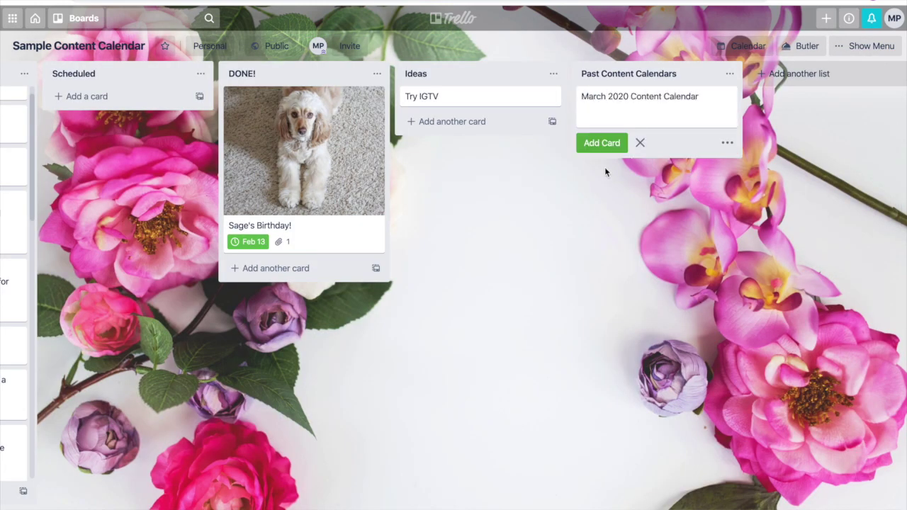
key(Return)
click(614, 95)
click(610, 213)
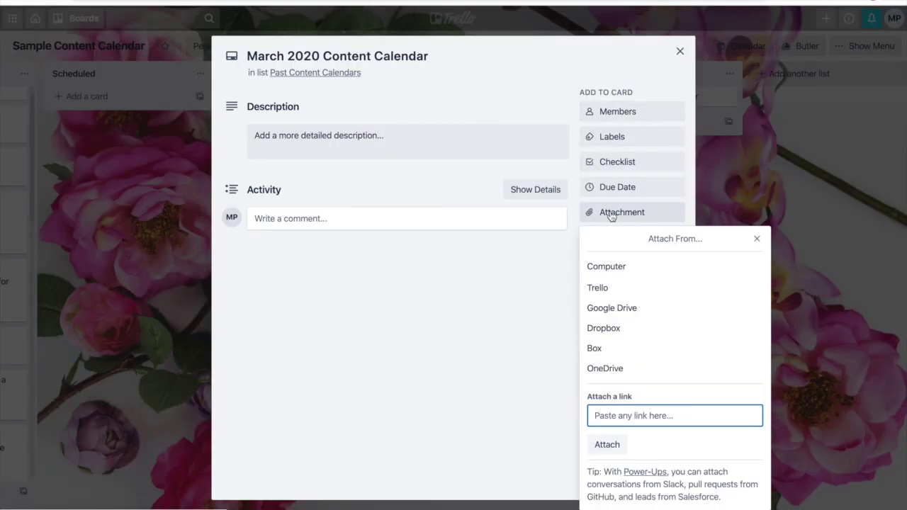
click(606, 269)
click(122, 22)
click(241, 22)
click(777, 235)
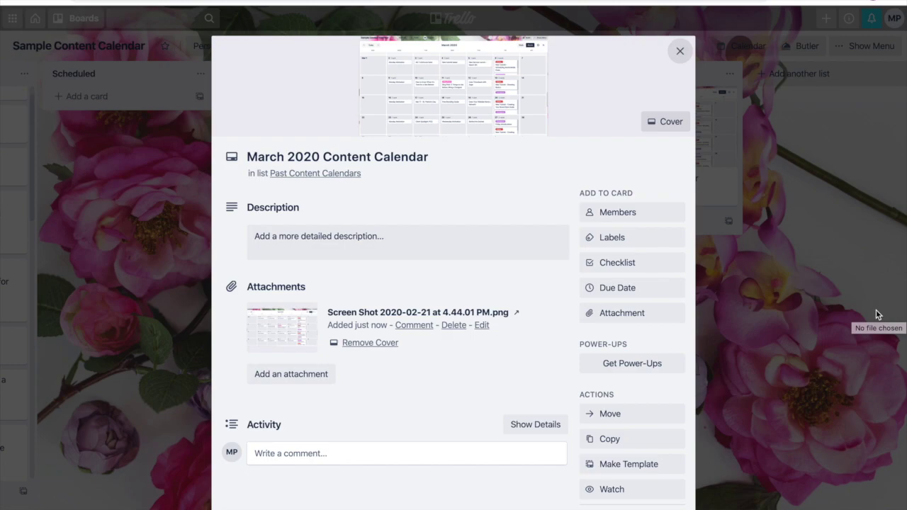
click(820, 301)
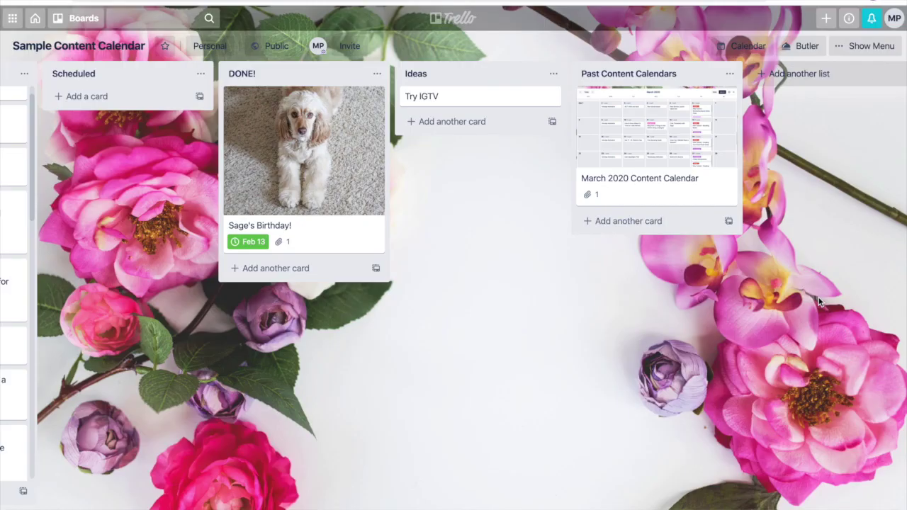
- Reopen the March 2020 card to view the attached screenshot full size
click(716, 165)
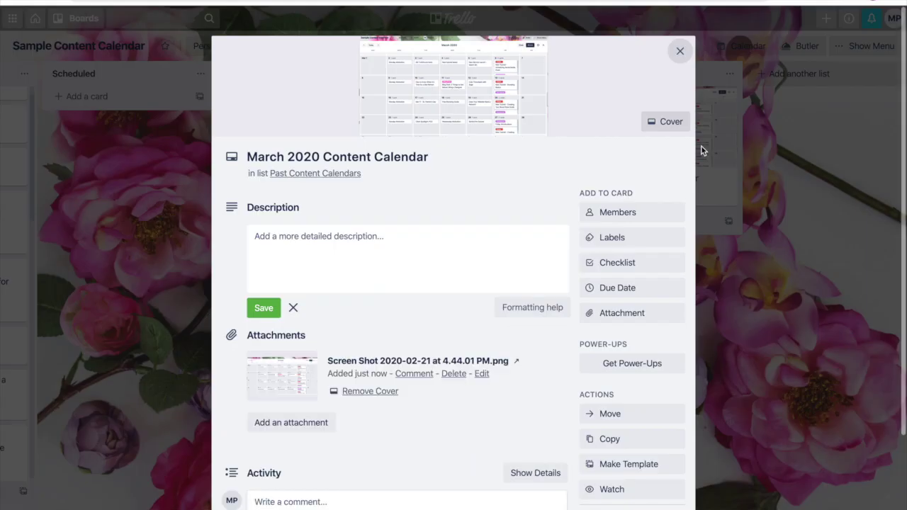
click(475, 67)
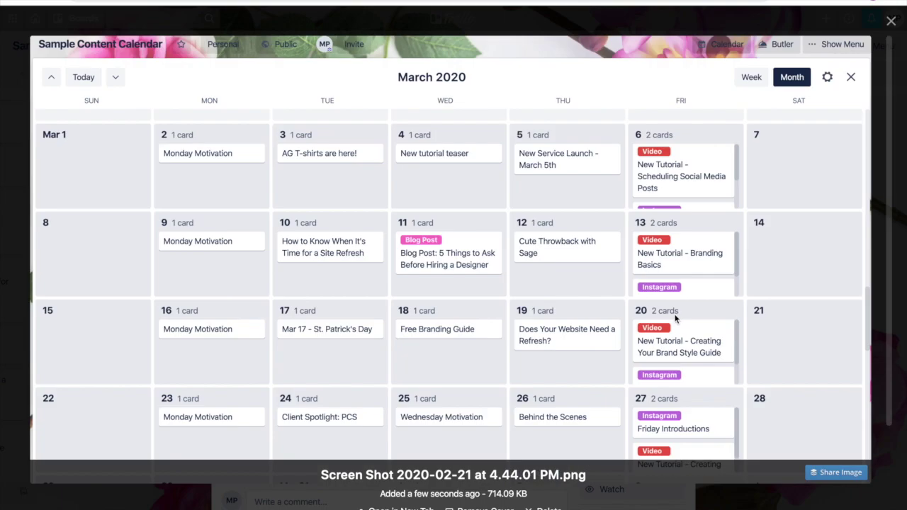
click(893, 145)
click(878, 165)
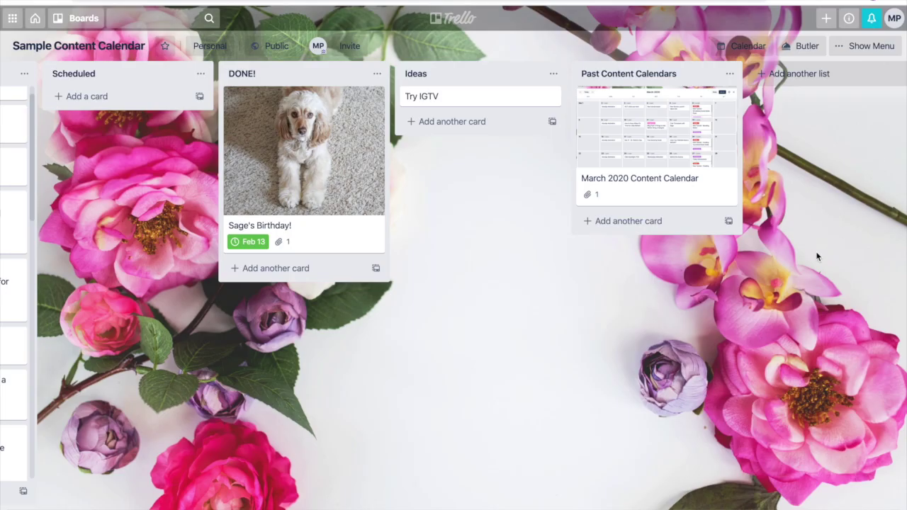
- Archive the Sage's Birthday! card via its quick-edit menu
scroll(574, 270, left, 7)
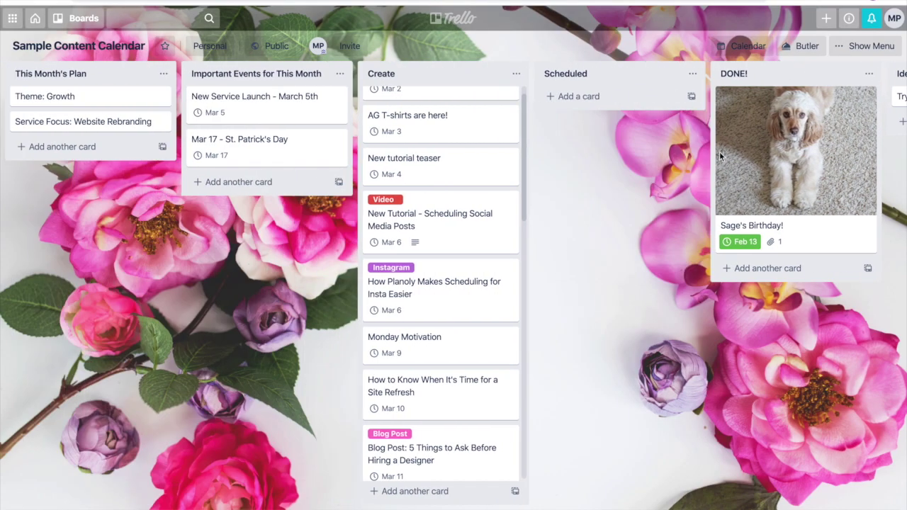
right_click(765, 168)
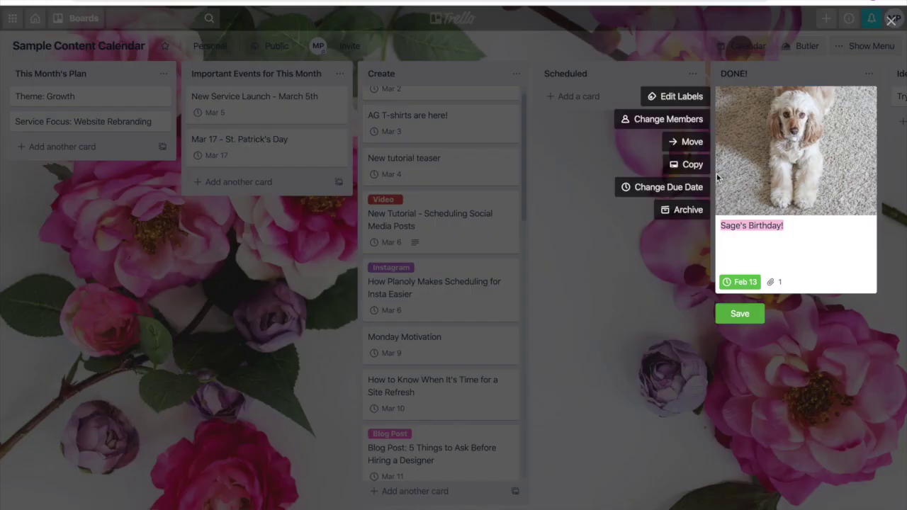
click(680, 209)
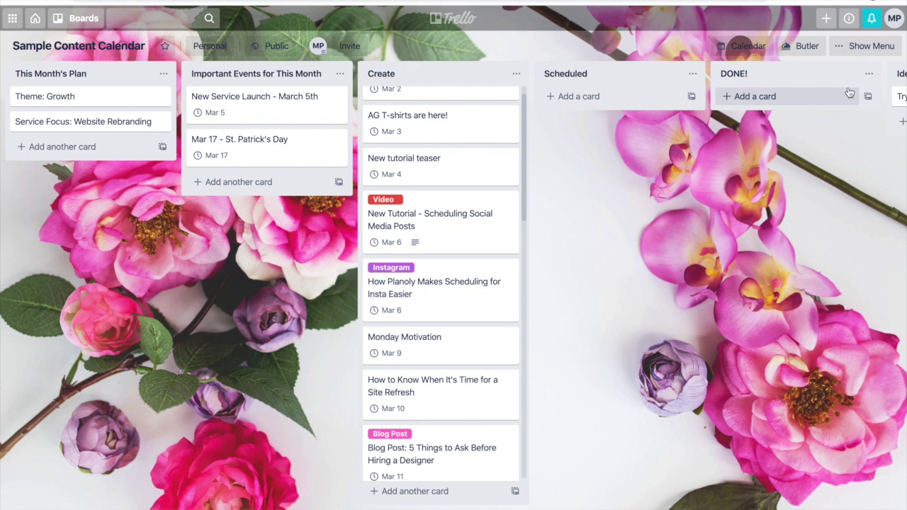
- Restore the archived Sage's Birthday! card to the board from the menu's activity log
click(866, 45)
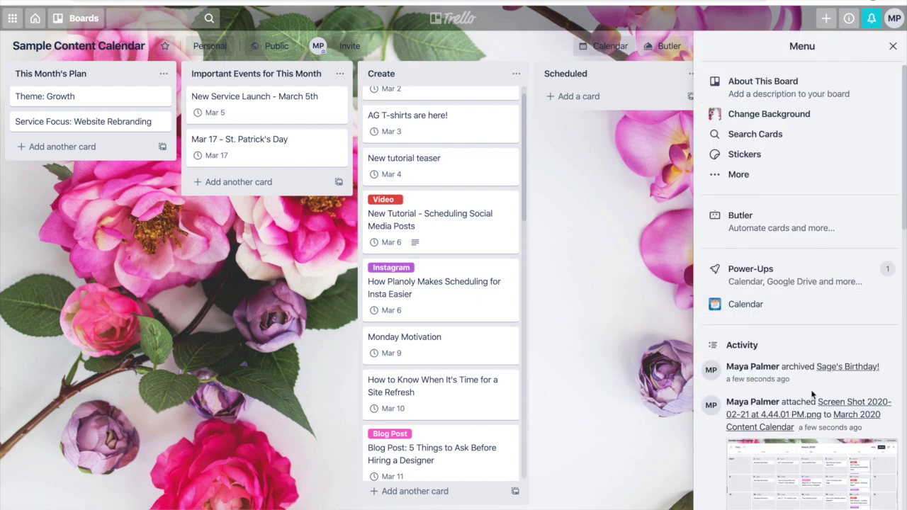
click(841, 367)
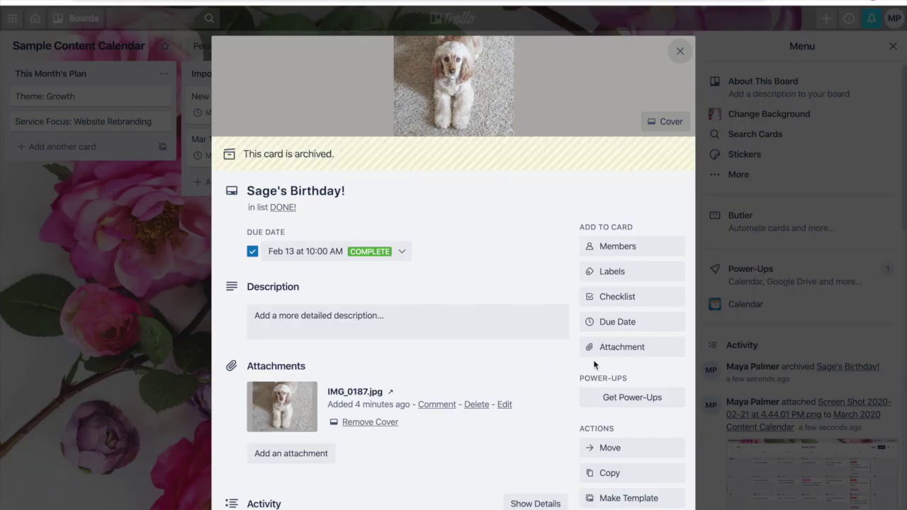
scroll(543, 362, down, 2)
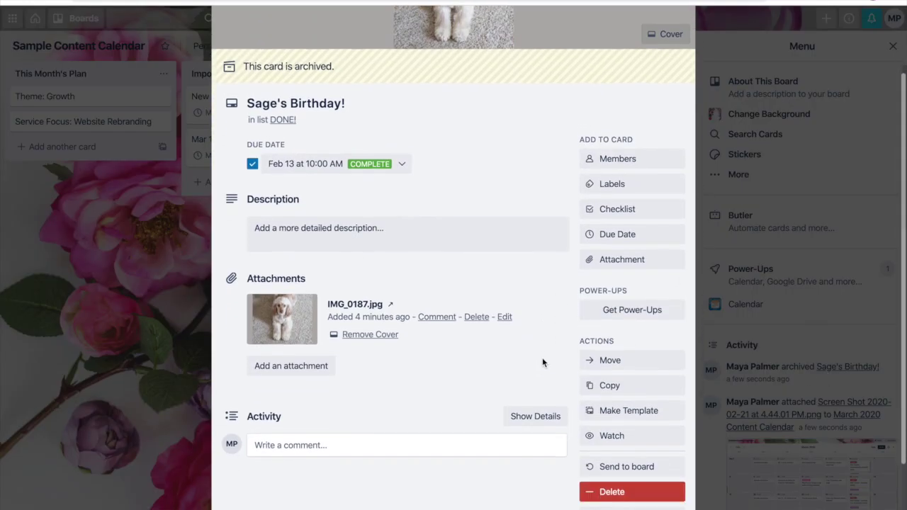
scroll(543, 362, down, 2)
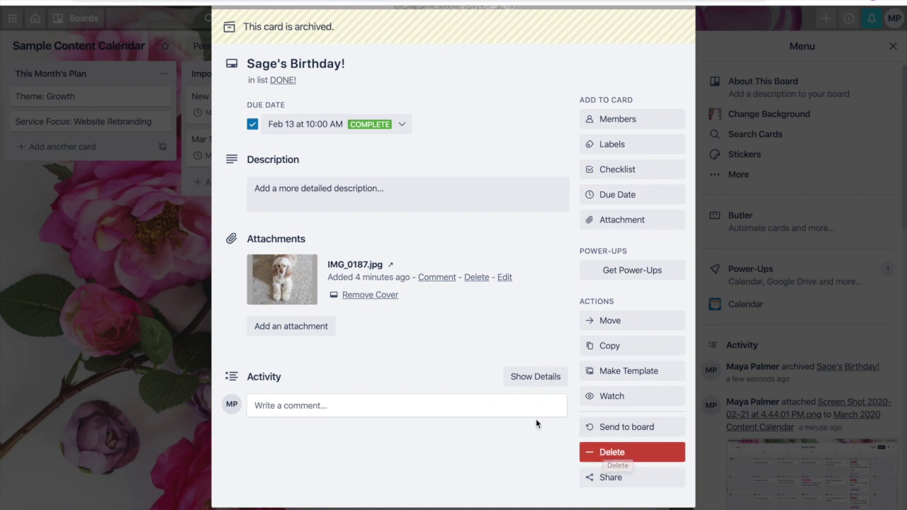
scroll(536, 421, down, 1)
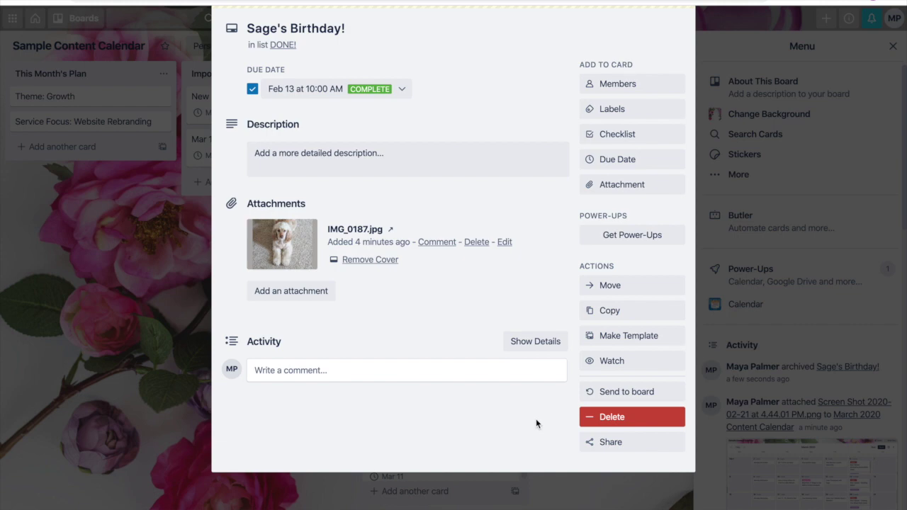
click(612, 392)
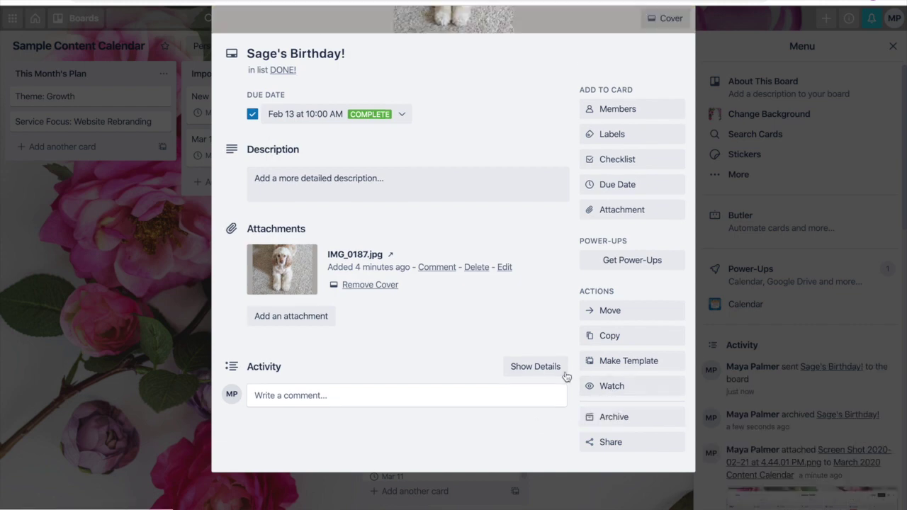
scroll(559, 373, up, 3)
click(153, 329)
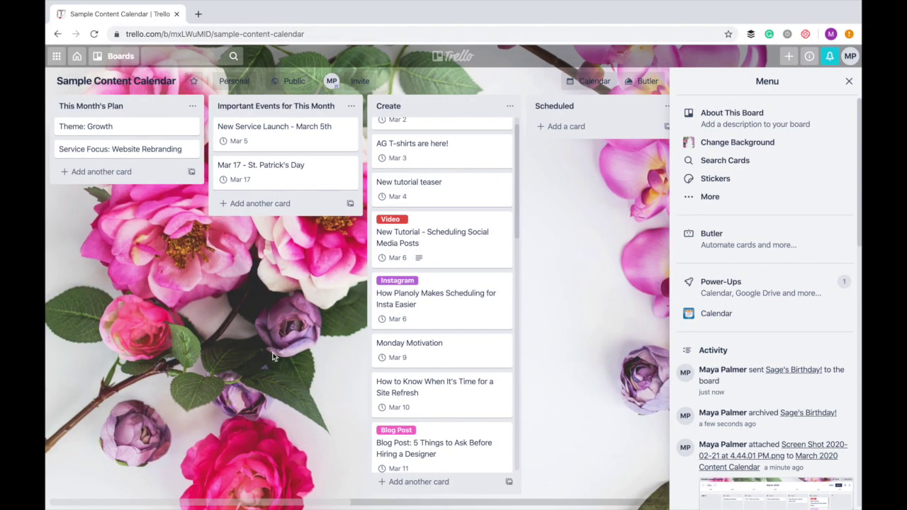
- Scroll right to DONE!, Ideas and Past Content Calendars and close the board menu
scroll(273, 356, right, 3)
scroll(474, 304, right, 3)
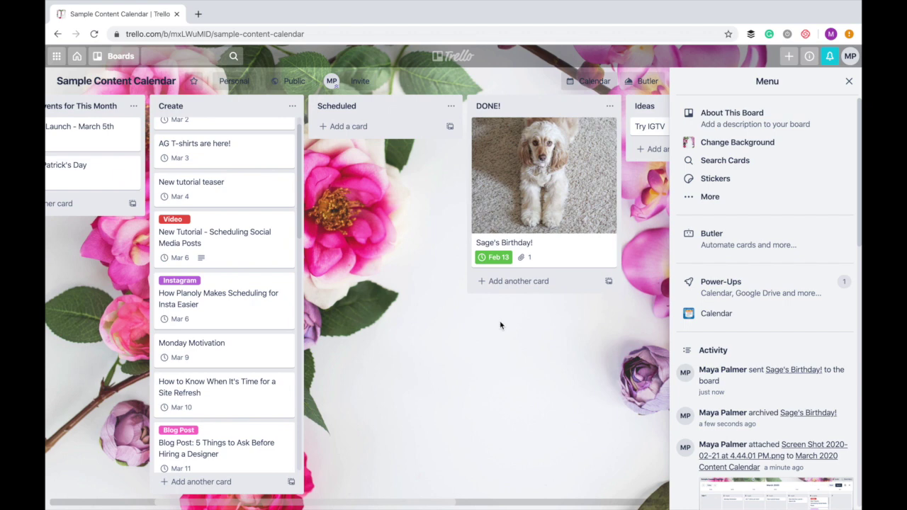
click(847, 84)
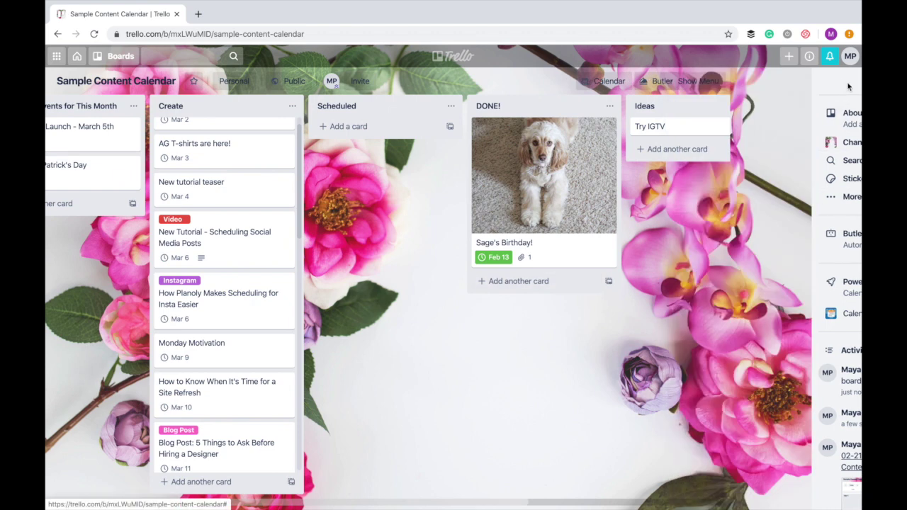